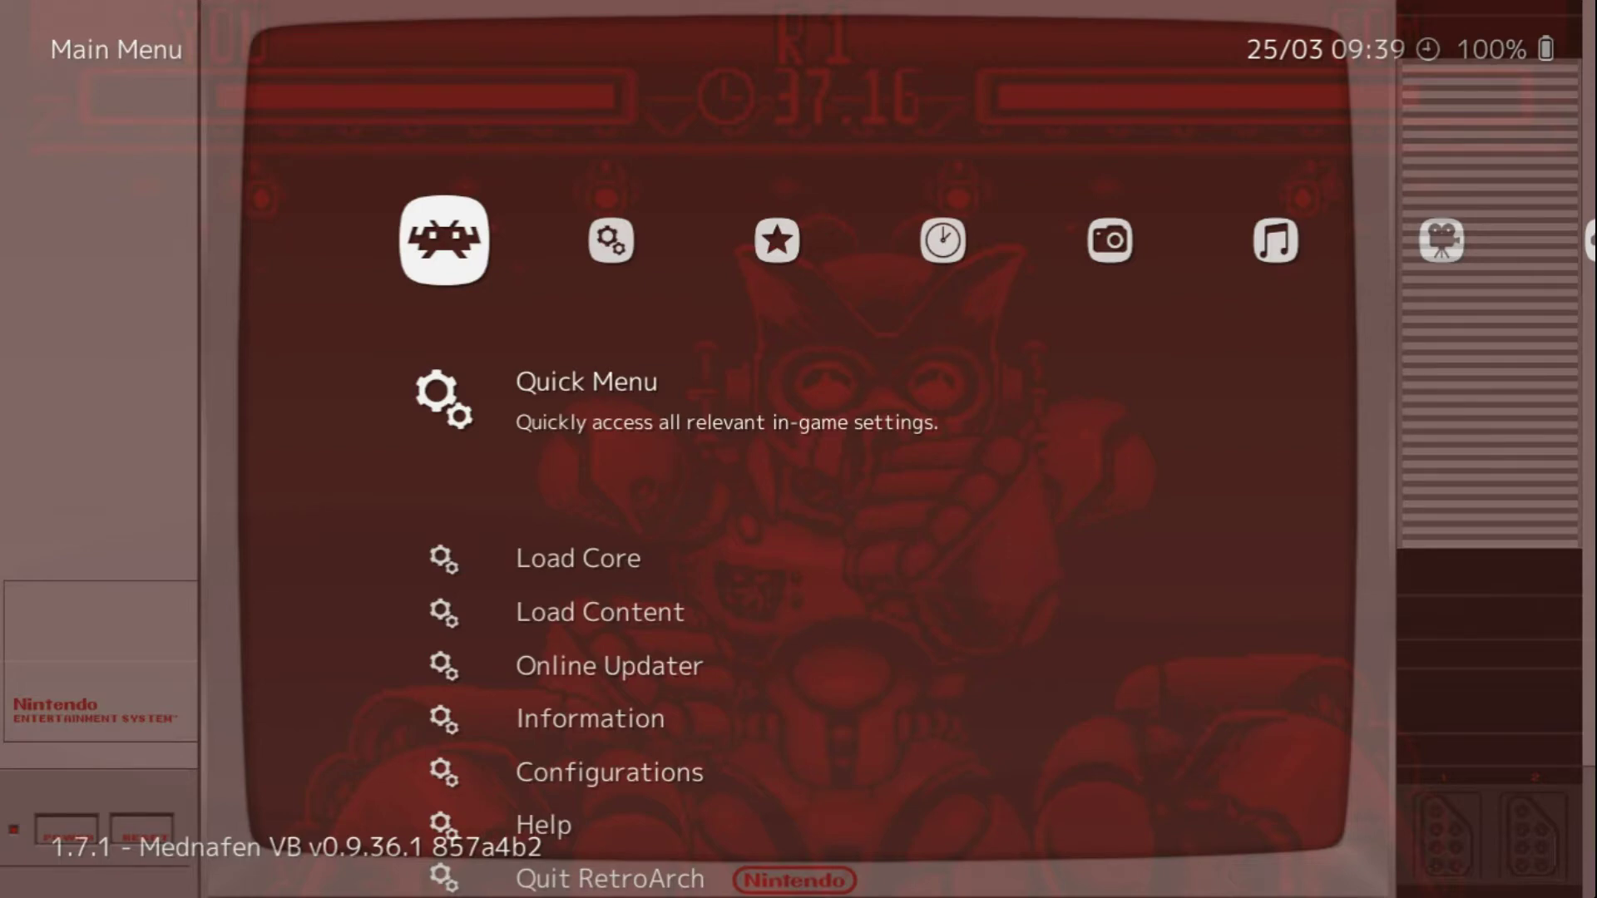
# - Open the Onscreen Overlay options within the Onscreen Display settings
pyautogui.press('Right')
pyautogui.press('Left')
pyautogui.press('Right')
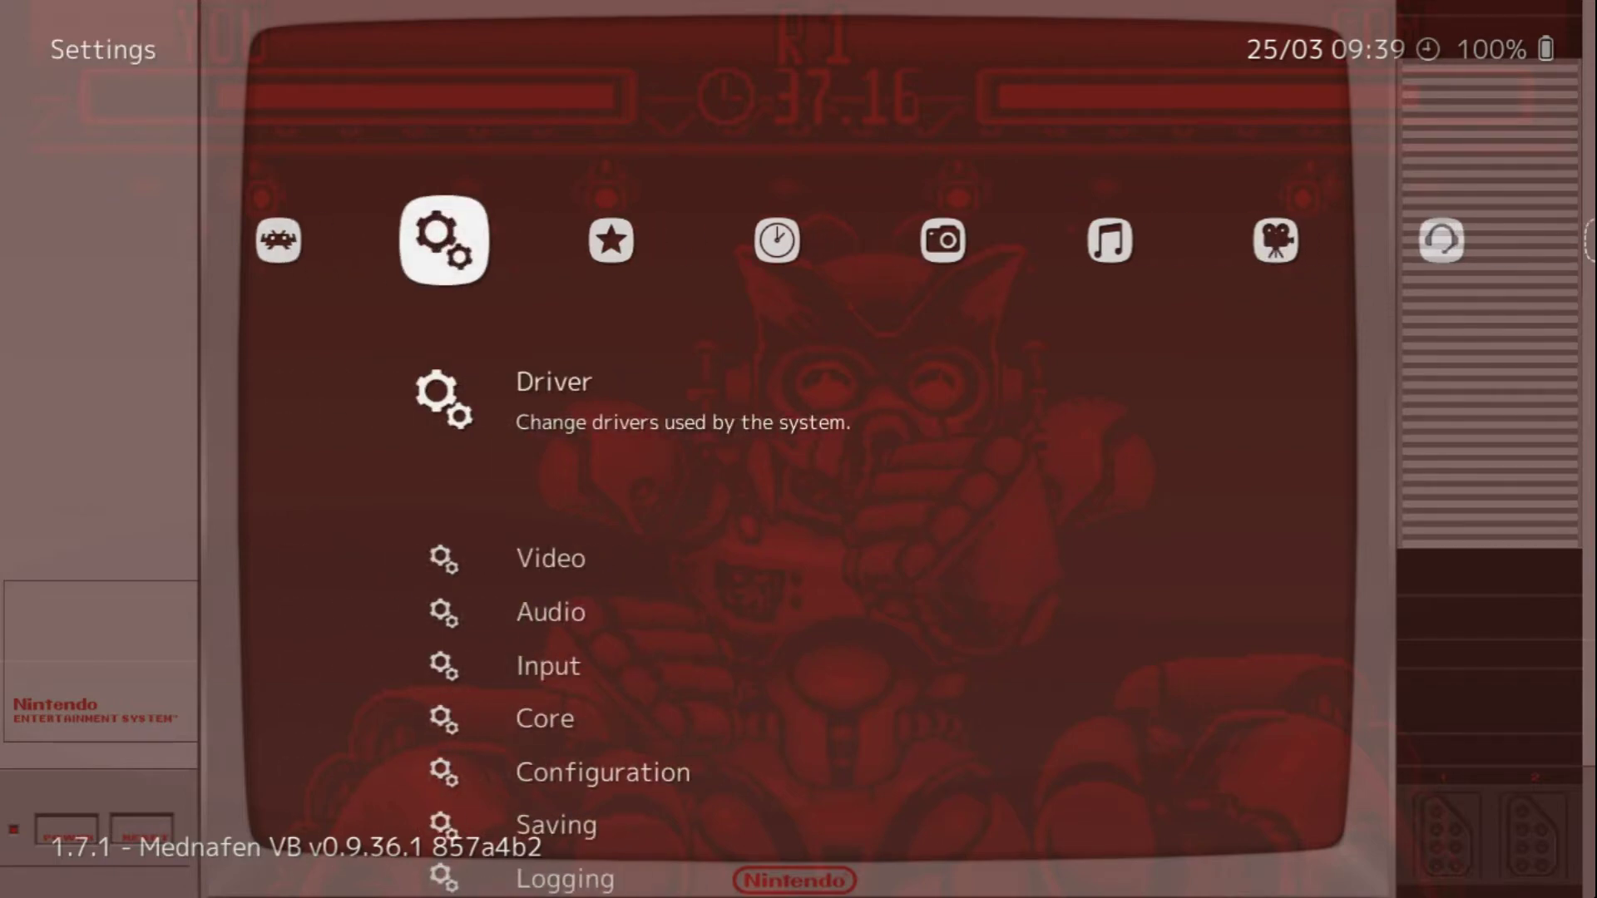
pyautogui.press('Down')
pyautogui.press('Down')
pyautogui.press('Down')
pyautogui.press('Down')
pyautogui.press('Down')
pyautogui.press('Down')
pyautogui.press('Down')
pyautogui.press('Down')
pyautogui.press('Down')
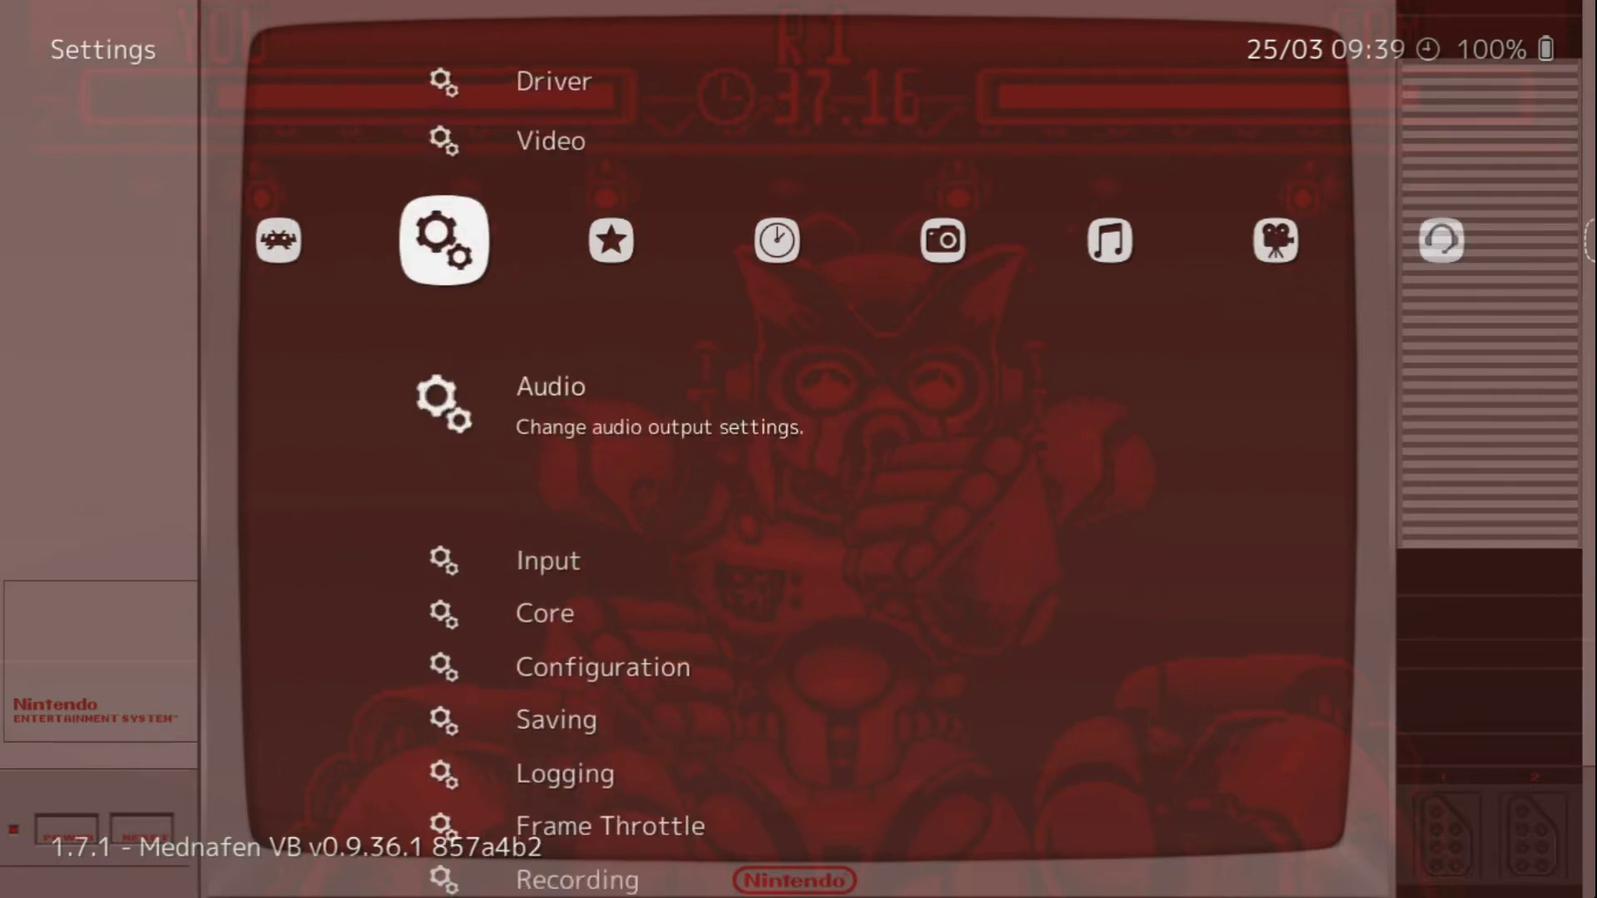
pyautogui.press('Down')
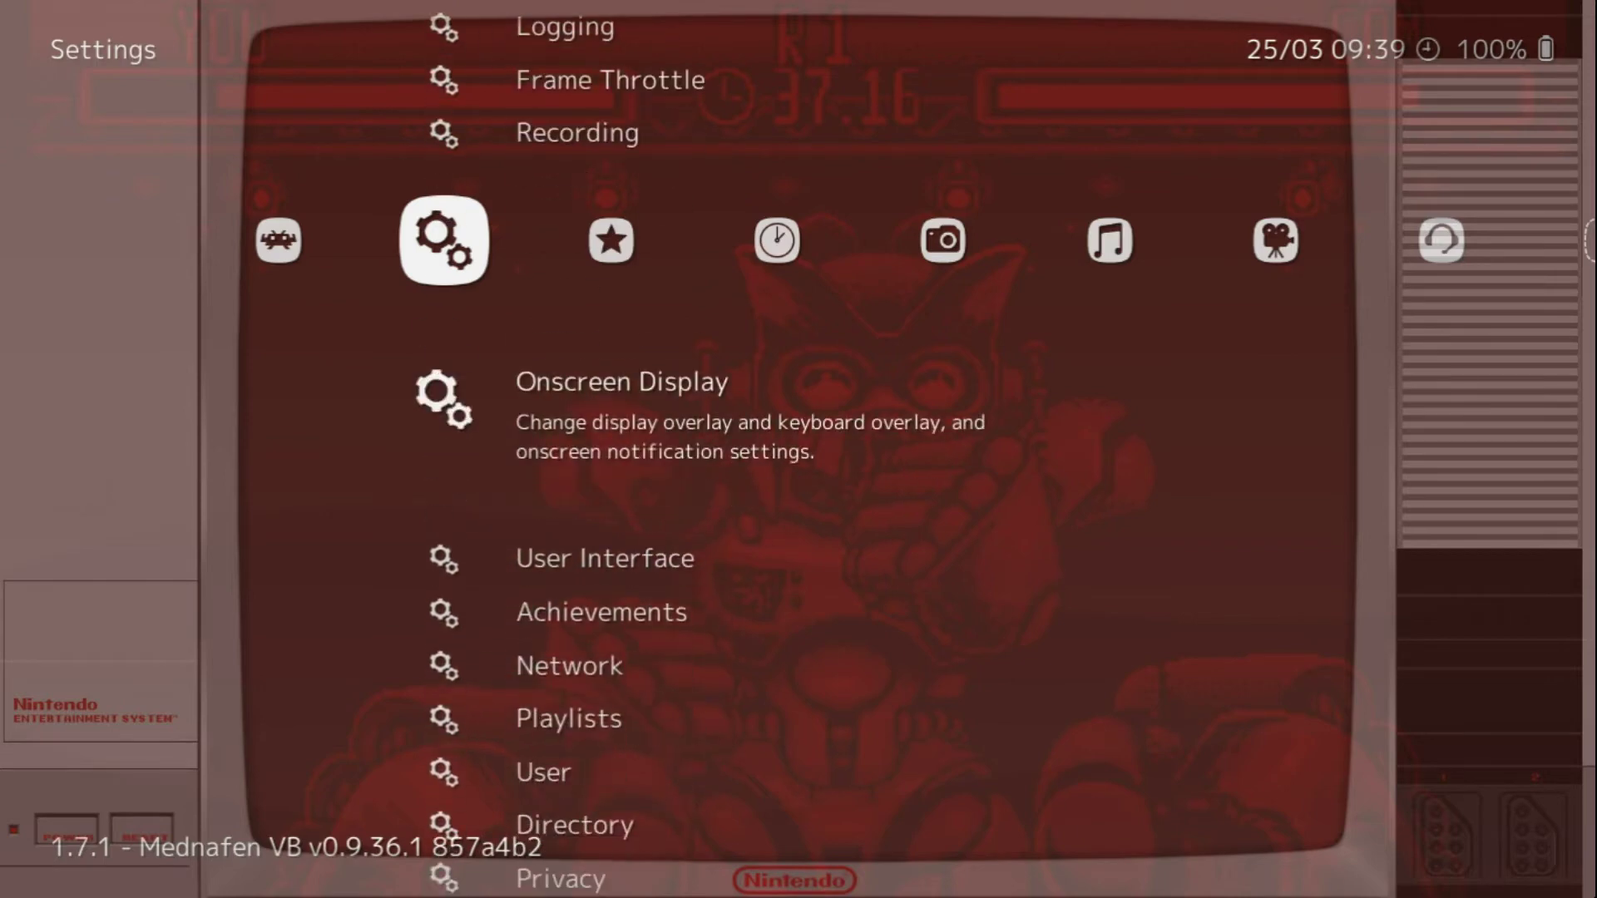
pyautogui.press('Return')
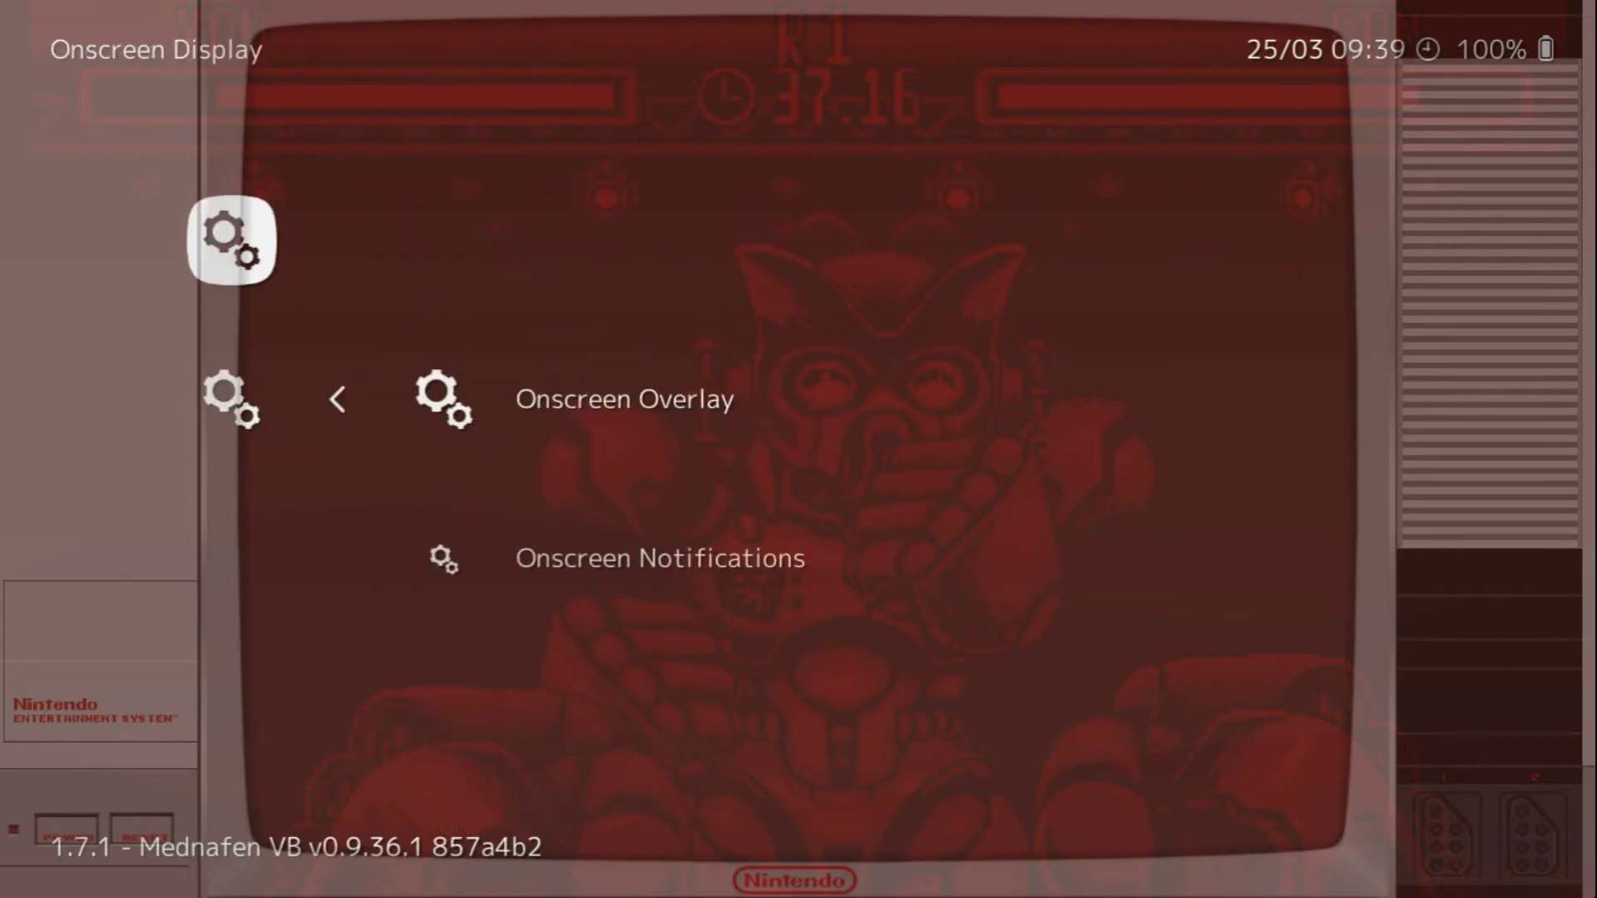
pyautogui.press('Return')
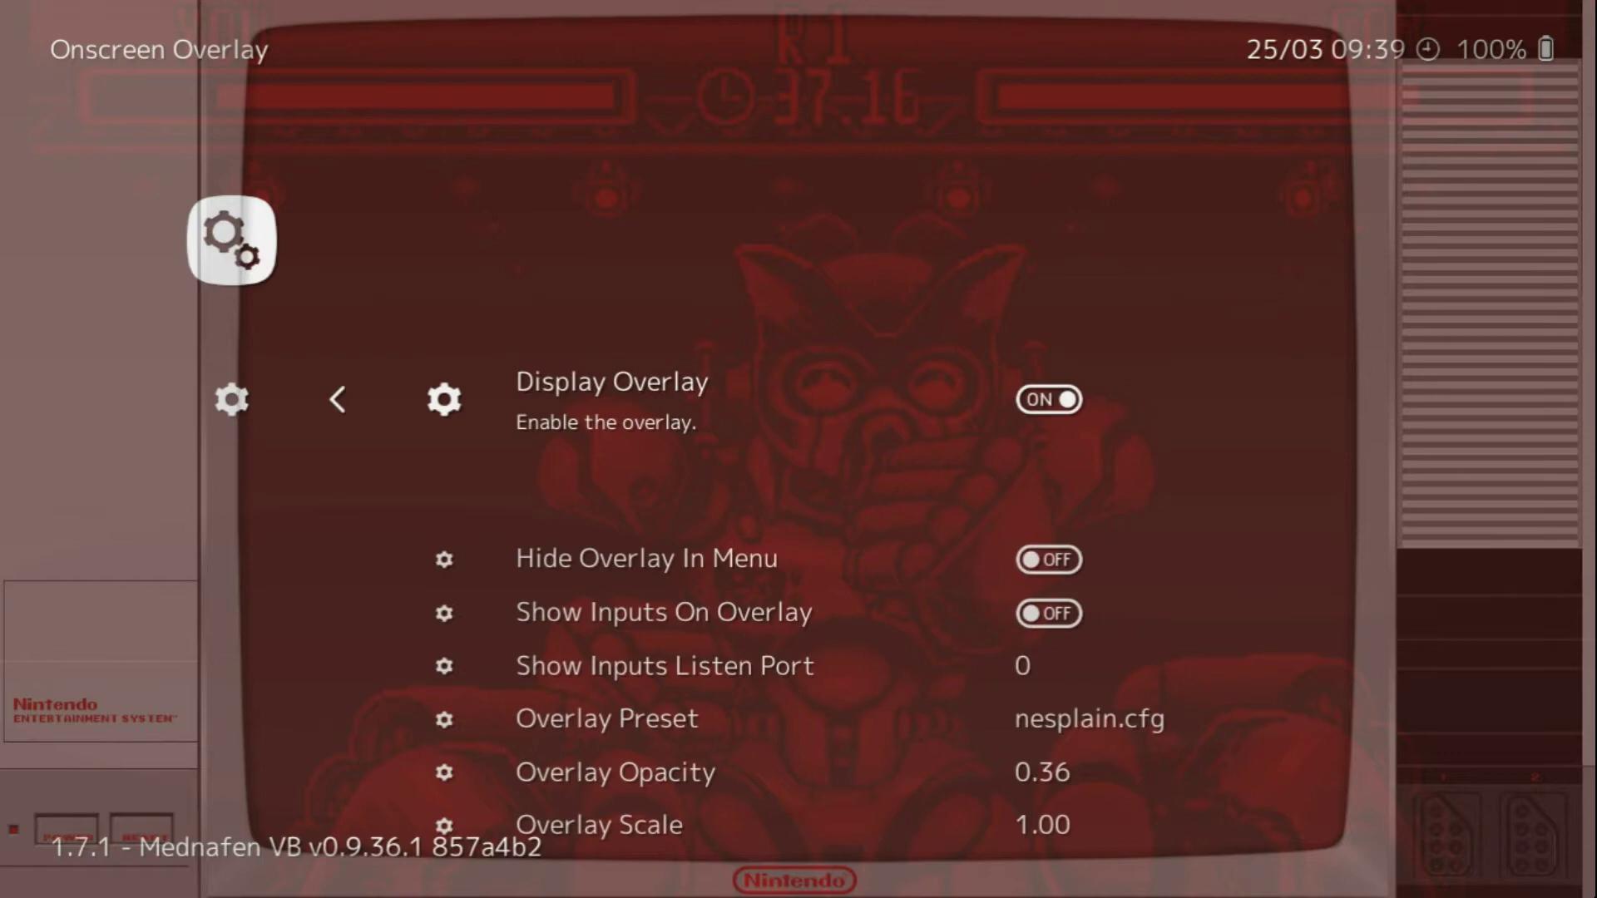
# - Raise the overlay opacity to 1.00 so the nesplain.cfg overlay is fully opaque
pyautogui.press('Down')
pyautogui.press('Down')
pyautogui.press('Down')
pyautogui.press('Down')
pyautogui.press('Down')
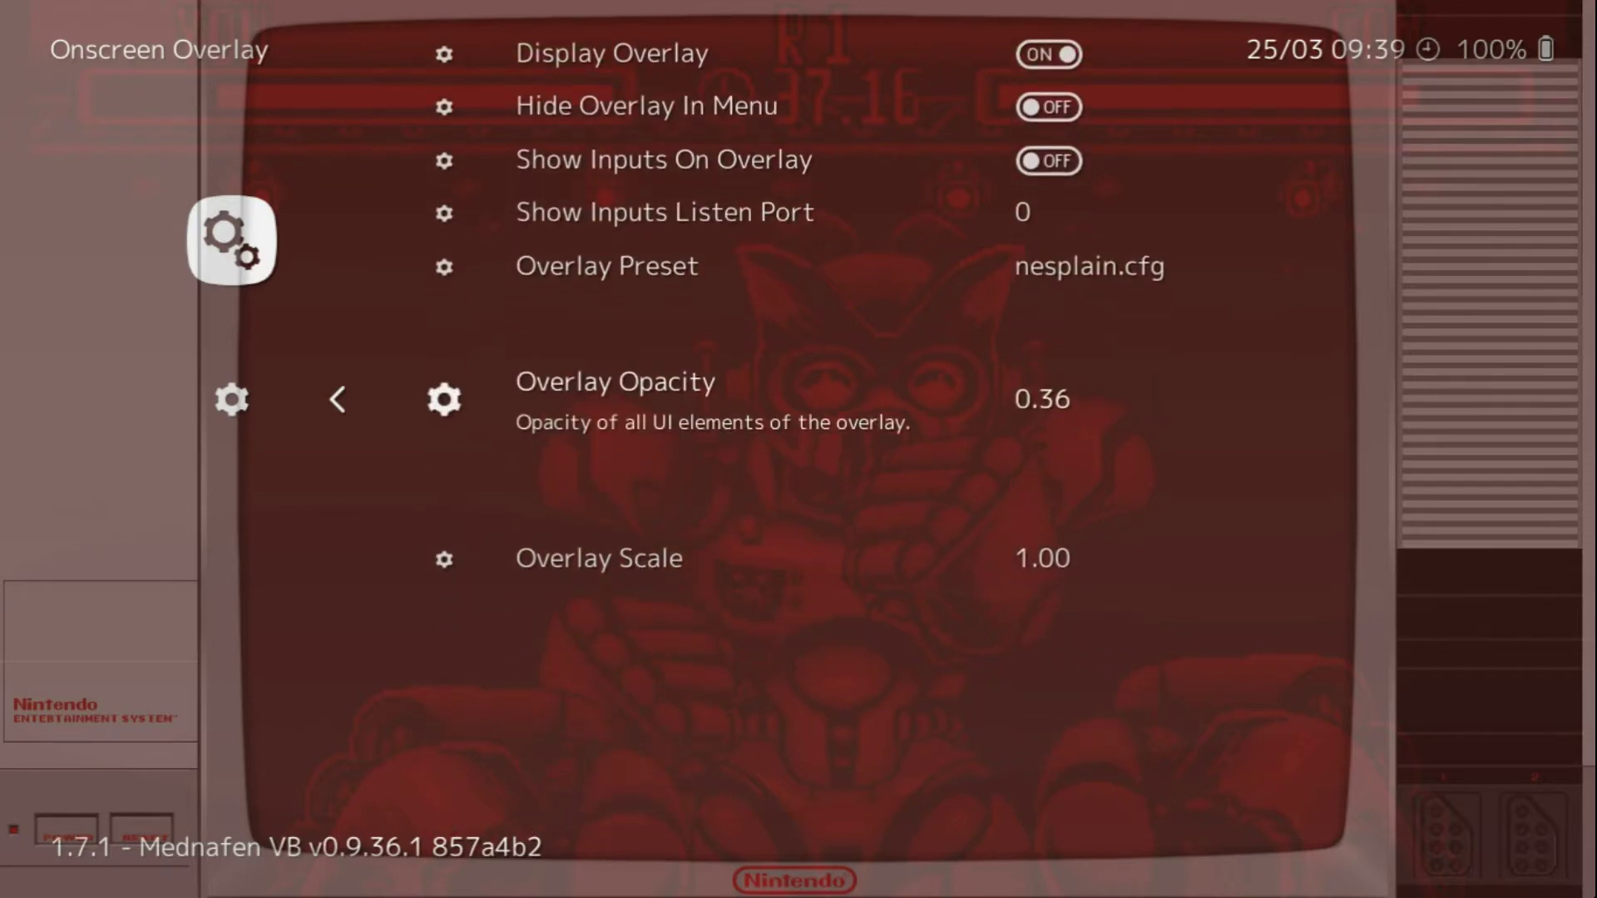
pyautogui.press('Right')
pyautogui.press('Right')
pyautogui.press('Right')
pyautogui.press('Right')
pyautogui.press('Right')
pyautogui.press('Right')
pyautogui.press('Right')
pyautogui.press('Right')
pyautogui.press('Right')
pyautogui.press('Right')
pyautogui.press('Right')
pyautogui.press('Right')
pyautogui.press('Right')
pyautogui.press('Right')
pyautogui.press('Right')
pyautogui.press('Right')
pyautogui.press('Right')
pyautogui.press('Right')
pyautogui.press('Right')
pyautogui.press('Right')
pyautogui.press('Right')
pyautogui.press('Right')
pyautogui.press('Right')
pyautogui.press('Right')
pyautogui.press('Right')
pyautogui.press('Right')
pyautogui.press('Right')
pyautogui.press('Right')
pyautogui.press('Right')
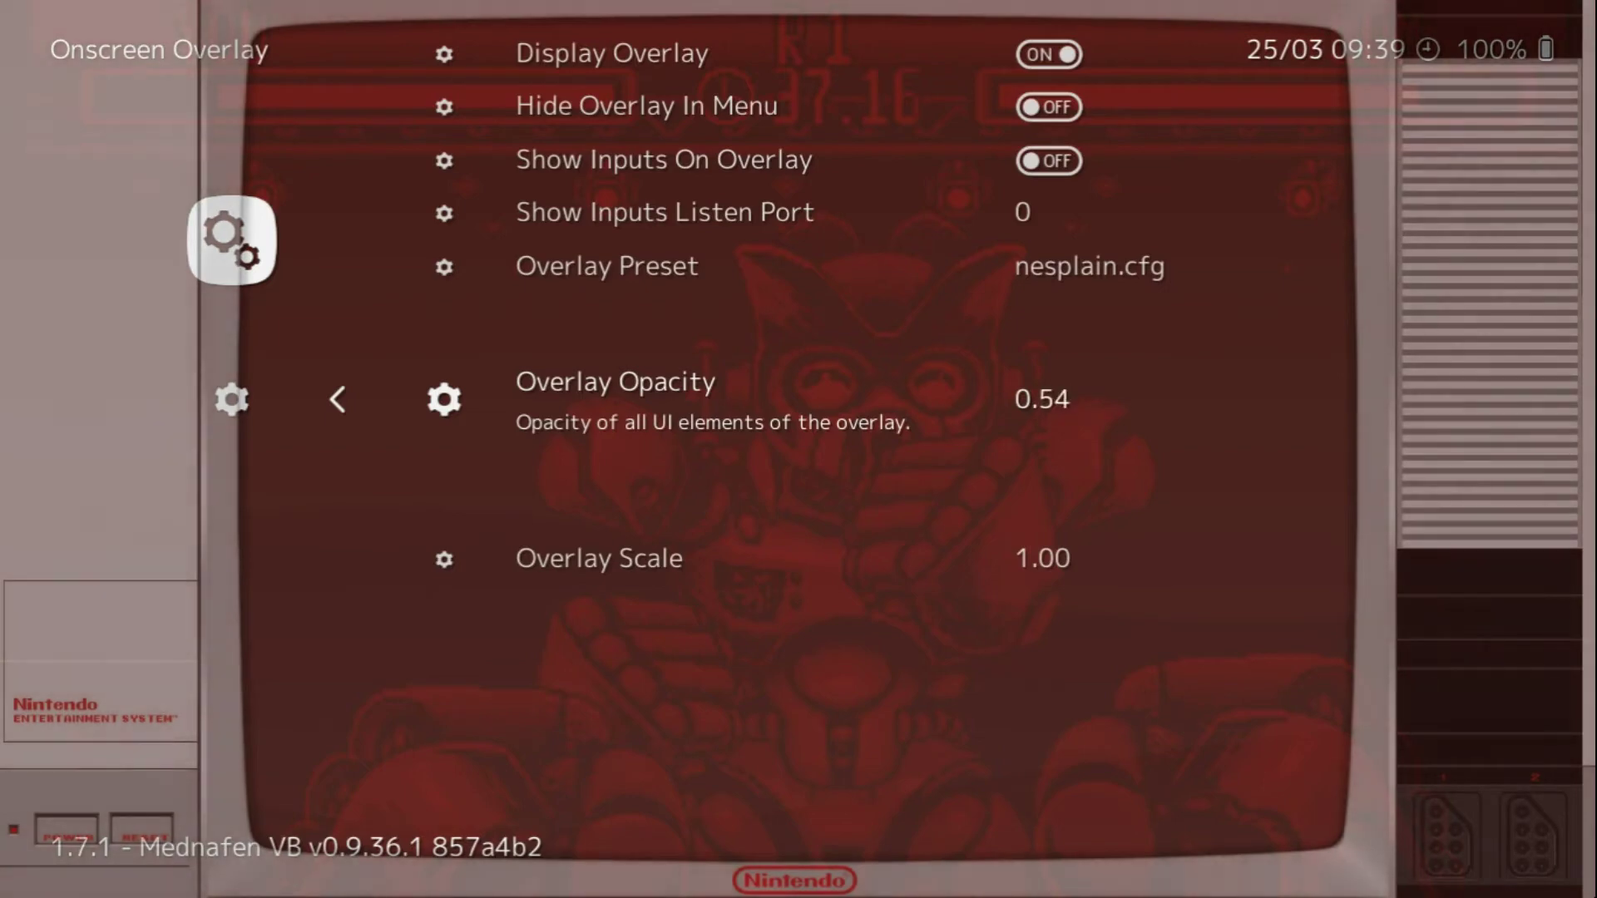
pyautogui.press('Right')
pyautogui.press('Right')
pyautogui.press('Right')
pyautogui.press('Right')
pyautogui.press('Right')
pyautogui.press('Right')
pyautogui.press('Right')
pyautogui.press('Right')
pyautogui.press('Right')
pyautogui.press('Right')
pyautogui.press('Right')
pyautogui.press('Right')
pyautogui.press('Right')
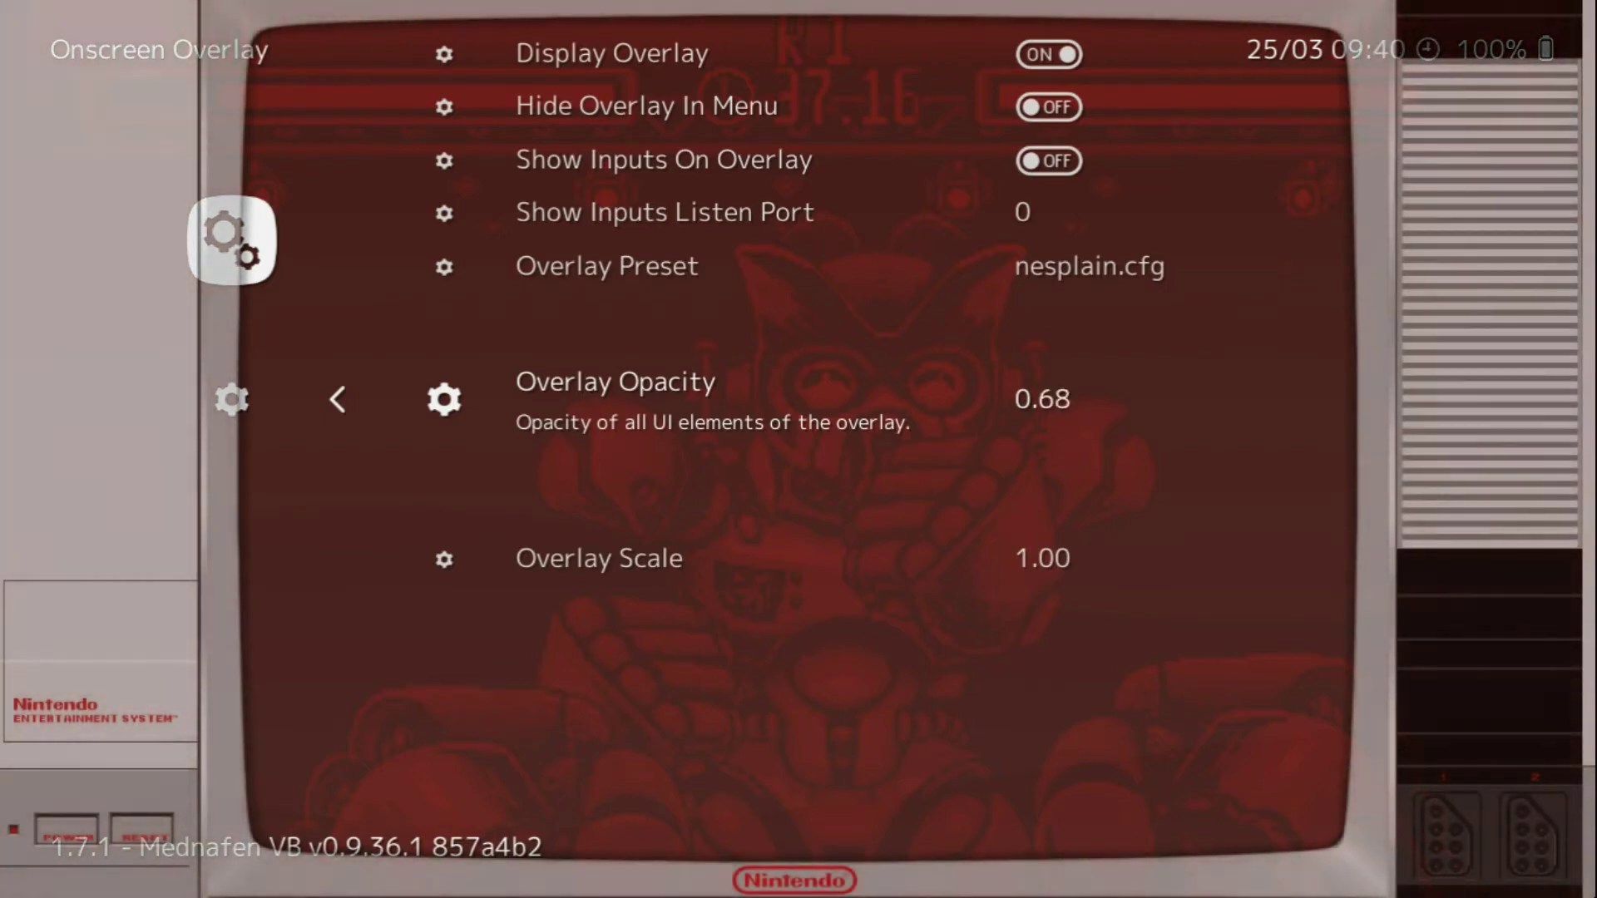
pyautogui.press('Right')
pyautogui.press('Right')
pyautogui.press('Right')
pyautogui.press('Right')
pyautogui.press('Right')
pyautogui.press('Right')
pyautogui.press('Right')
pyautogui.press('Right')
pyautogui.press('Right')
pyautogui.press('Right')
pyautogui.press('Right')
pyautogui.press('Right')
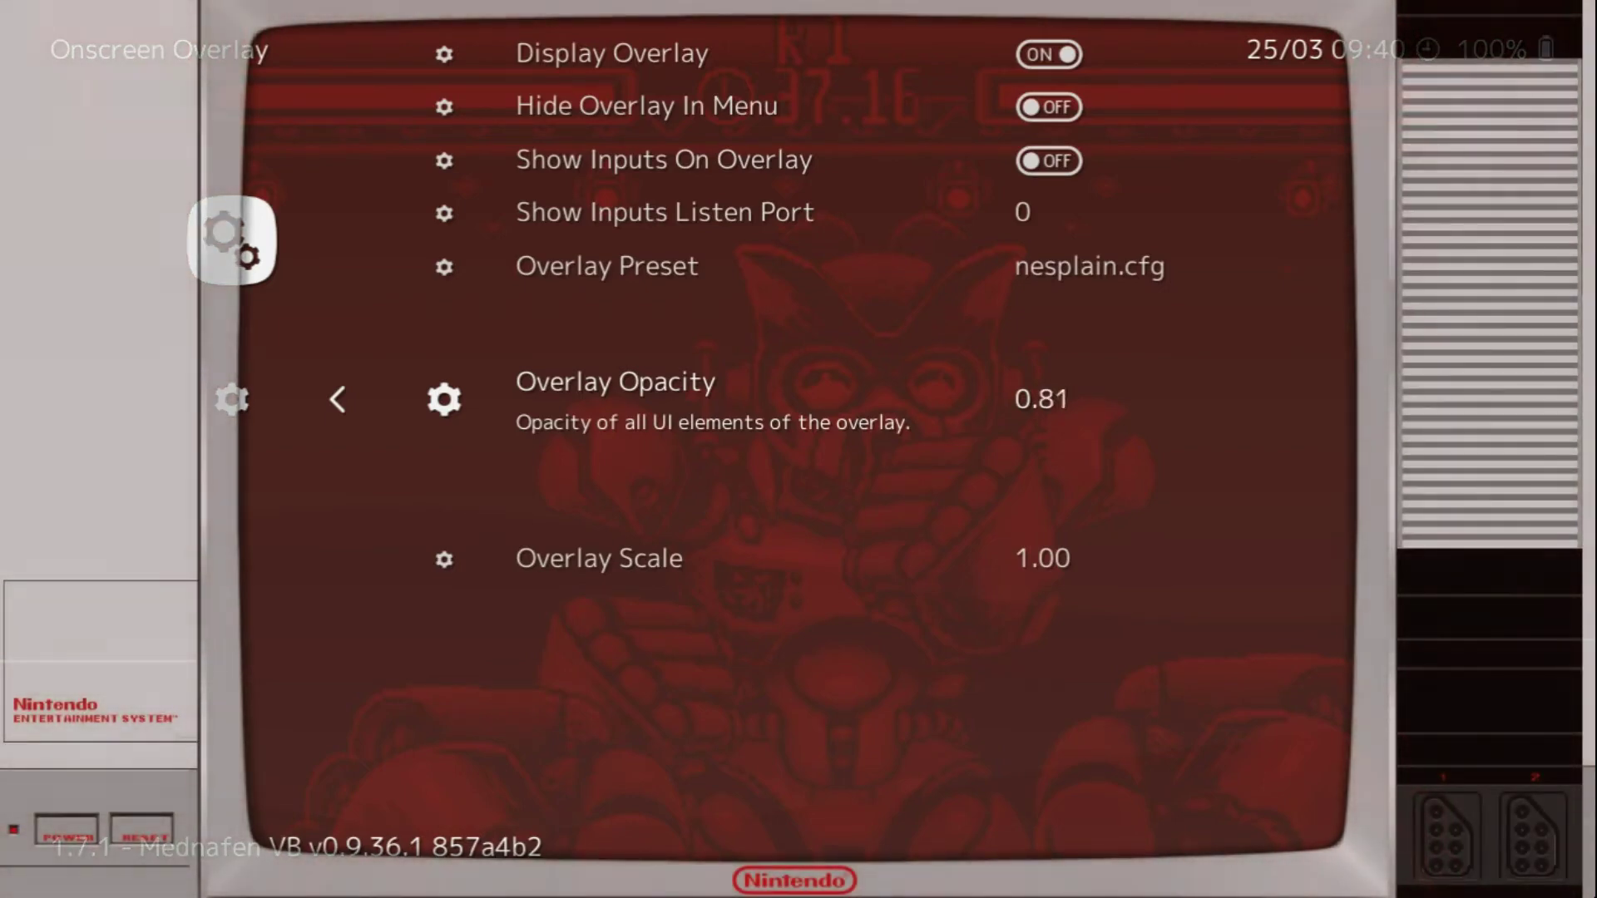
pyautogui.press('Right')
pyautogui.press('Right')
pyautogui.press('Right')
pyautogui.press('Right')
pyautogui.press('Right')
pyautogui.press('Right')
pyautogui.press('Right')
pyautogui.press('Right')
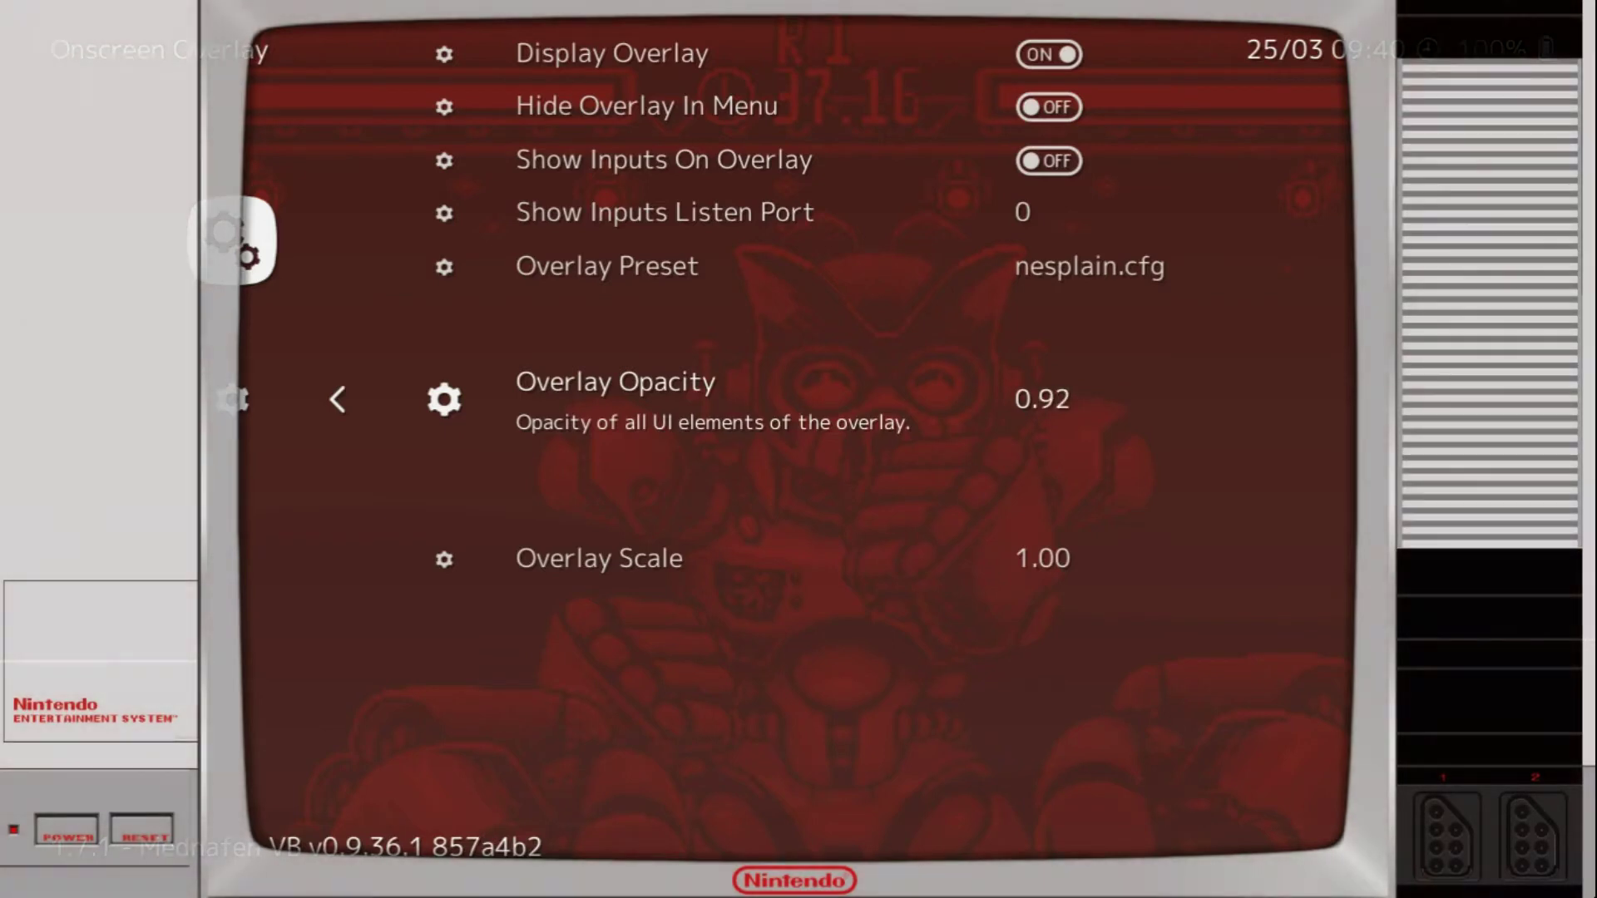
pyautogui.press('Right')
pyautogui.press('Right')
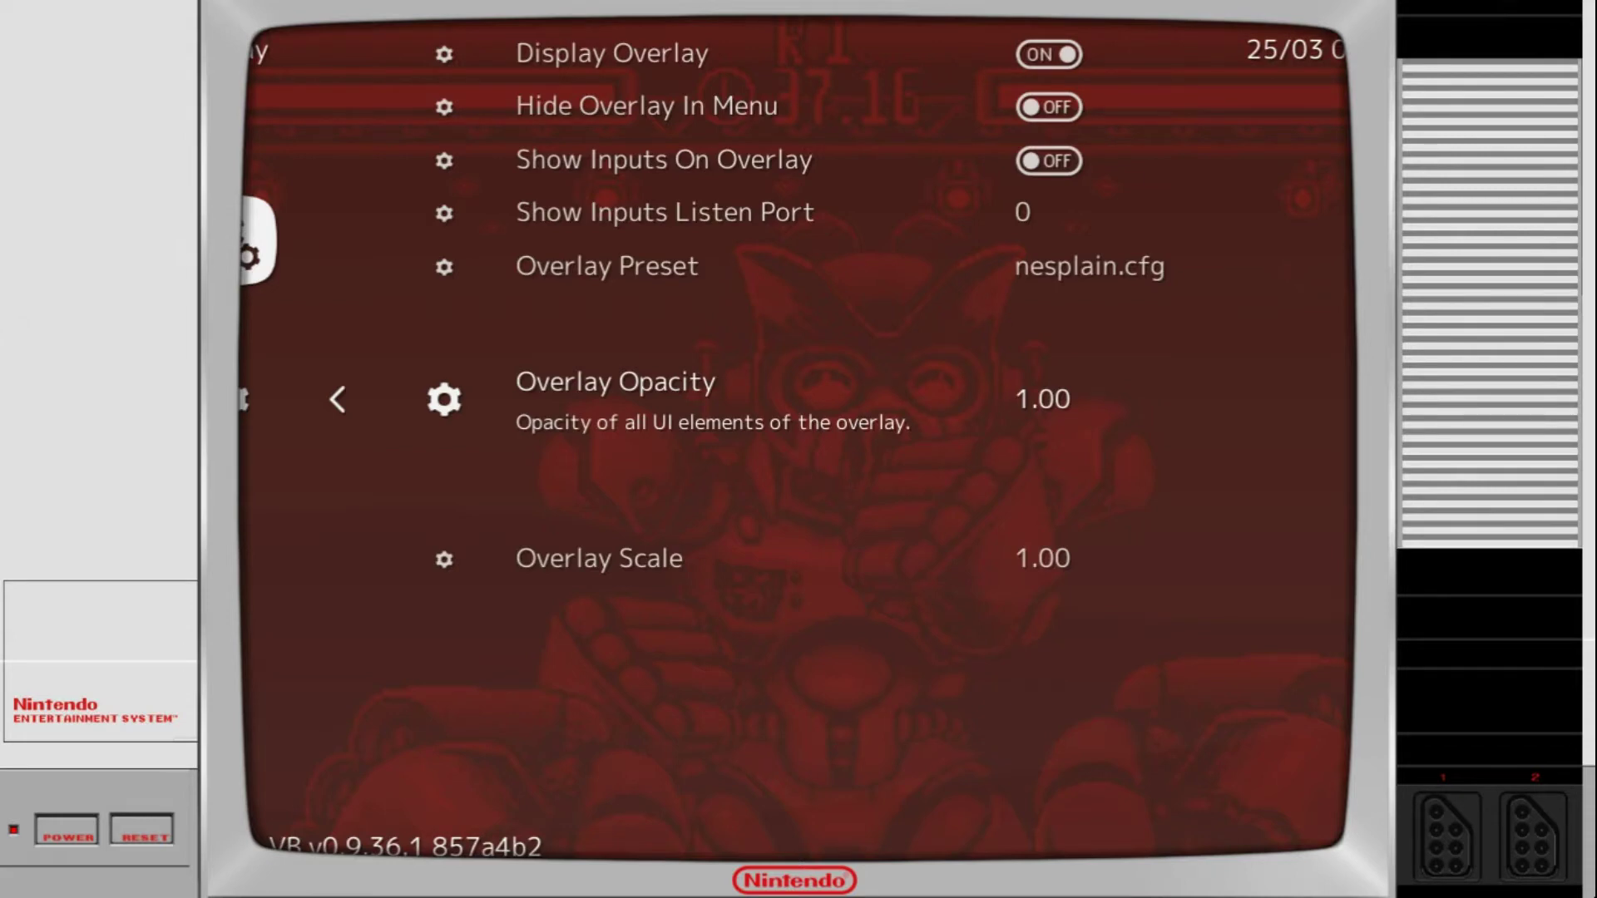
# - Leave the overlay options and open the Video settings
pyautogui.press('Up')
pyautogui.press('Up')
pyautogui.press('Up')
pyautogui.press('Up')
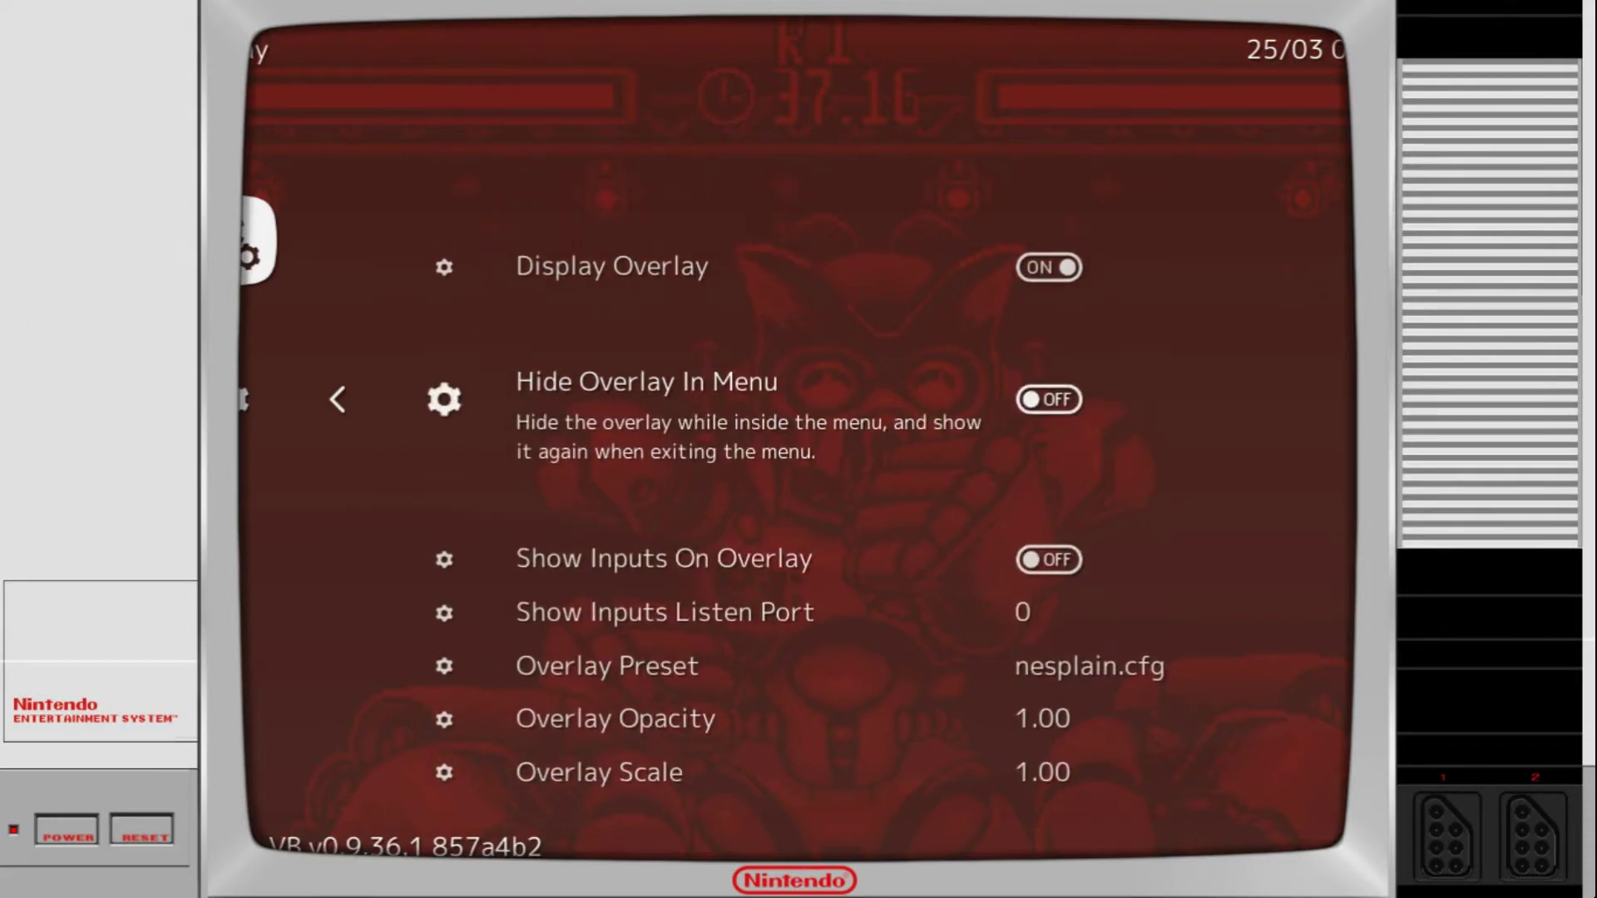
pyautogui.press('Up')
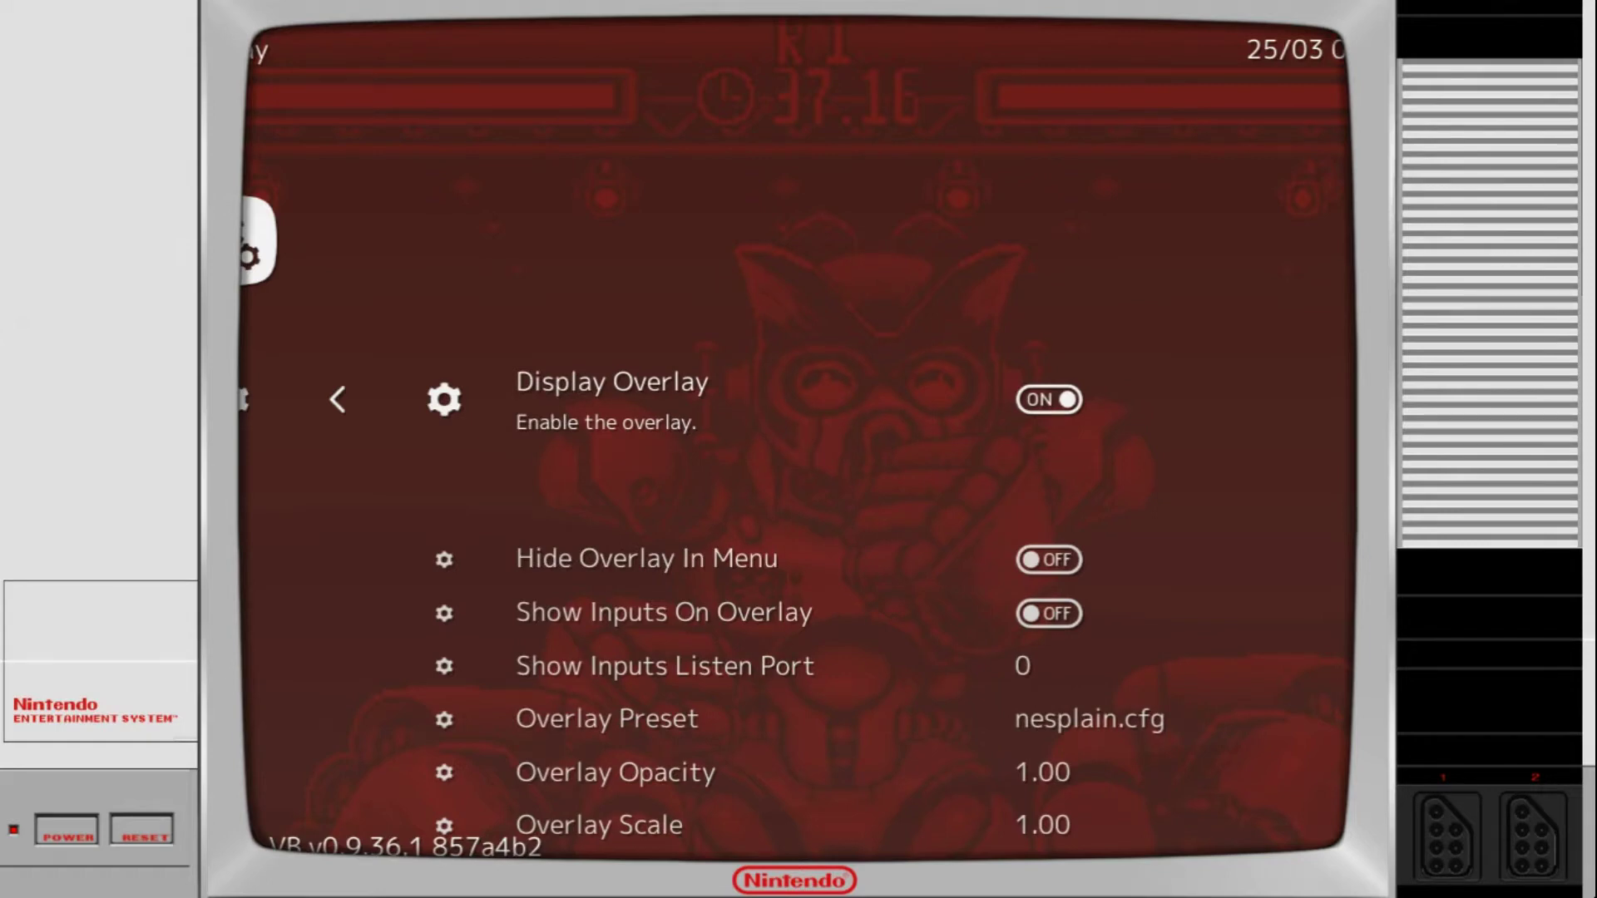
pyautogui.press('BackSpace')
pyautogui.press('BackSpace')
pyautogui.press('Up')
pyautogui.press('Up')
pyautogui.press('Up')
pyautogui.press('Up')
pyautogui.press('Up')
pyautogui.press('Up')
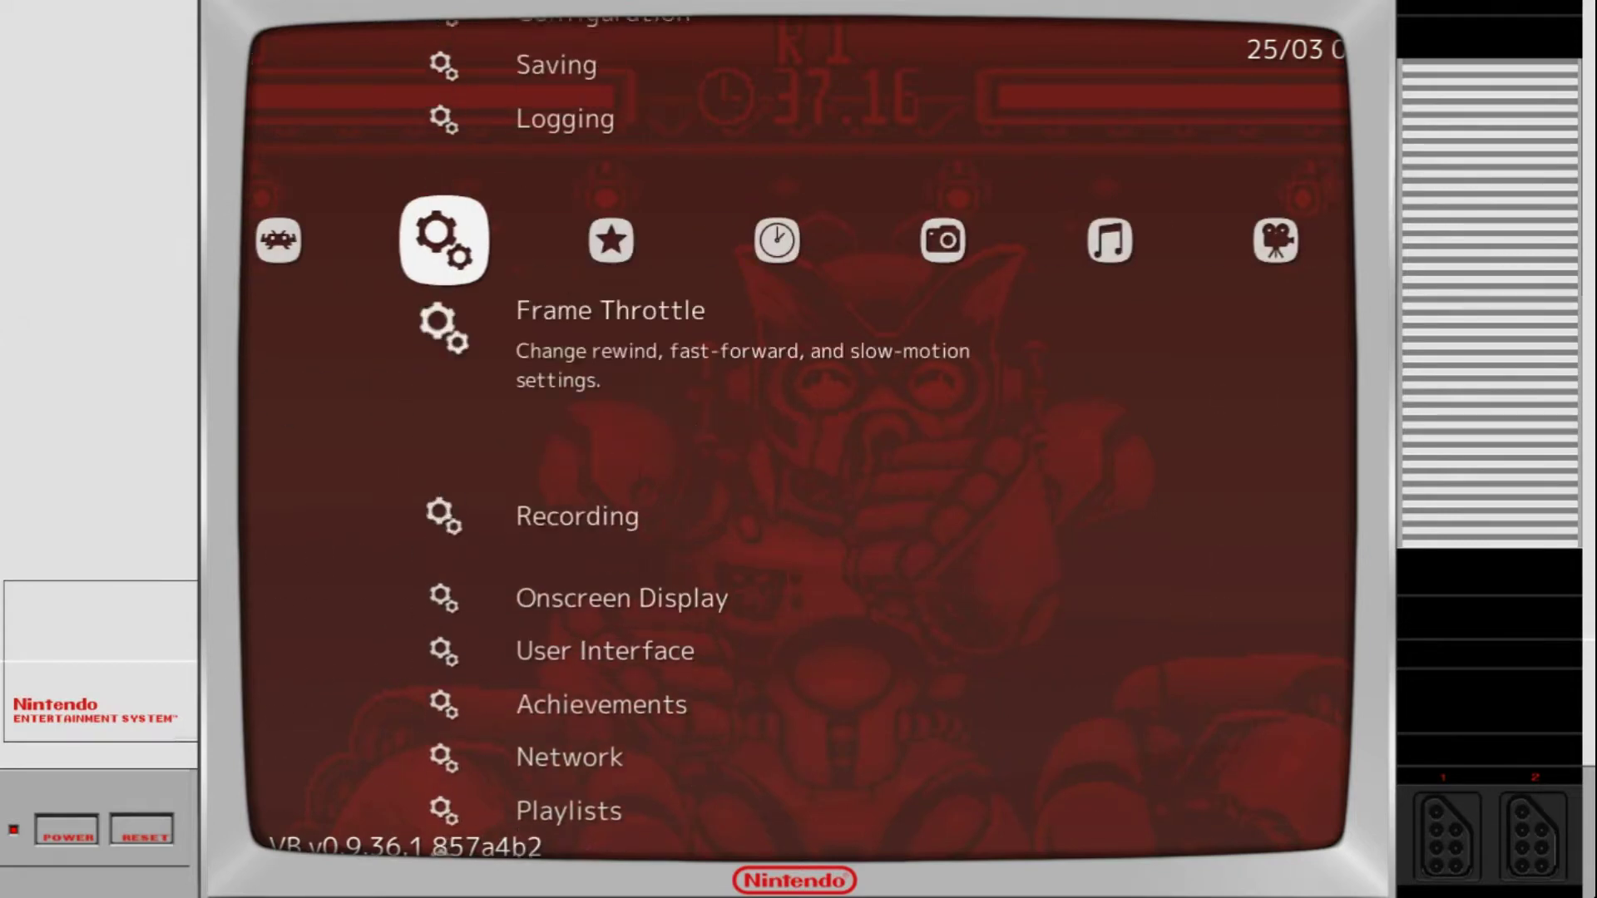
pyautogui.press('Up')
pyautogui.press('Up')
pyautogui.press('Up')
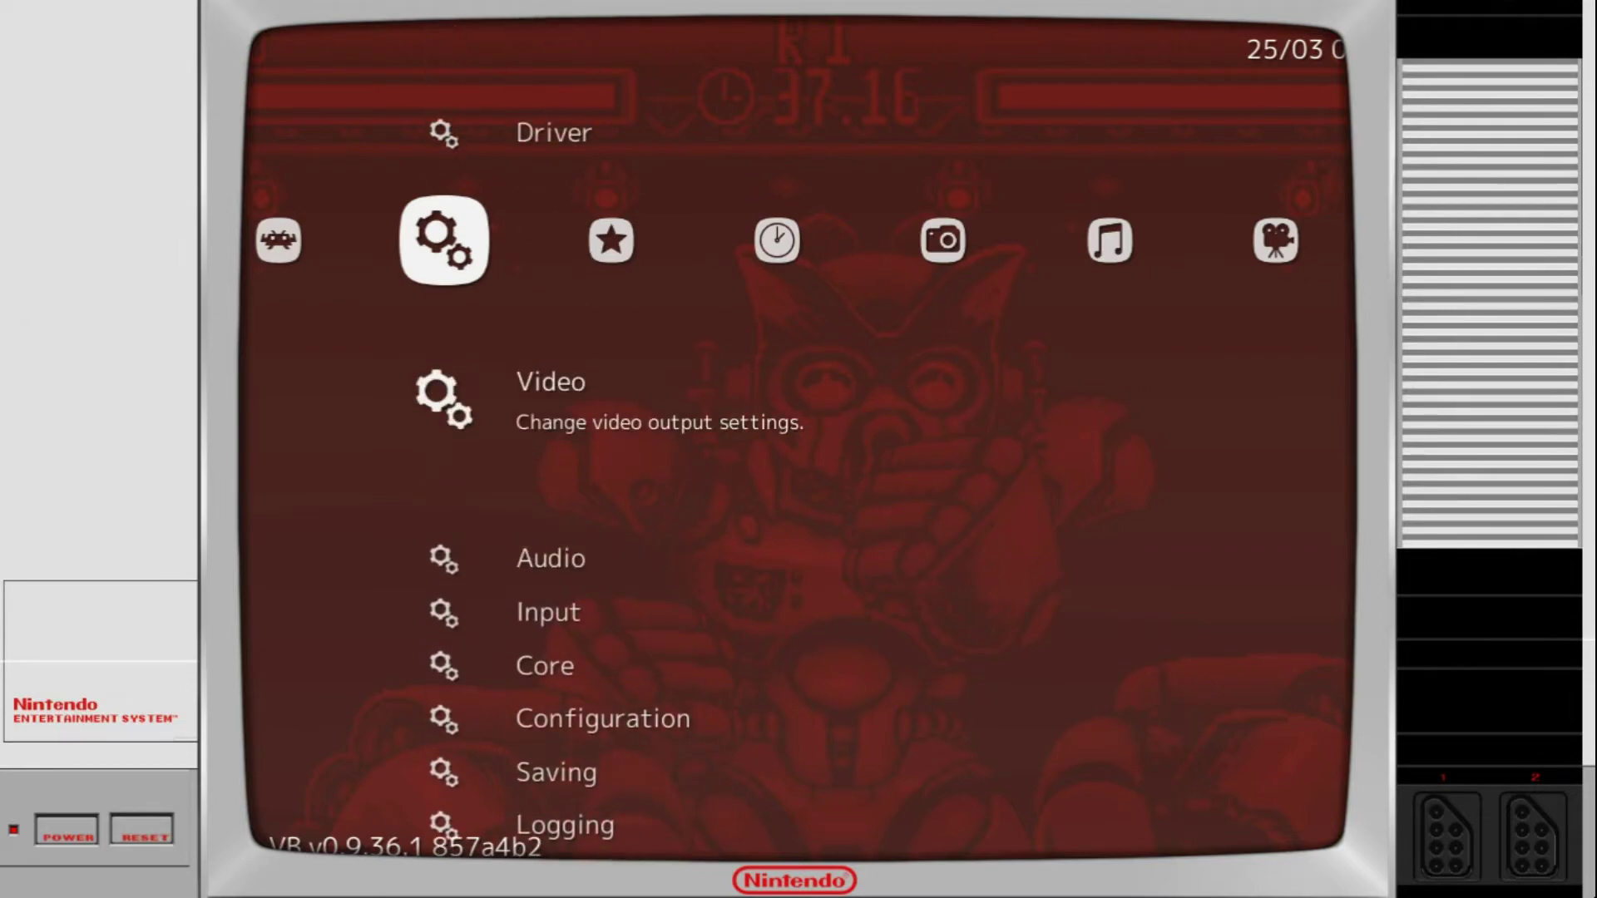
pyautogui.press('Return')
# - Set the video aspect ratio to Custom
pyautogui.press('Down')
pyautogui.press('Down')
pyautogui.press('Down')
pyautogui.press('Down')
pyautogui.press('Down')
pyautogui.press('Down')
pyautogui.press('Down')
pyautogui.press('Down')
pyautogui.press('Down')
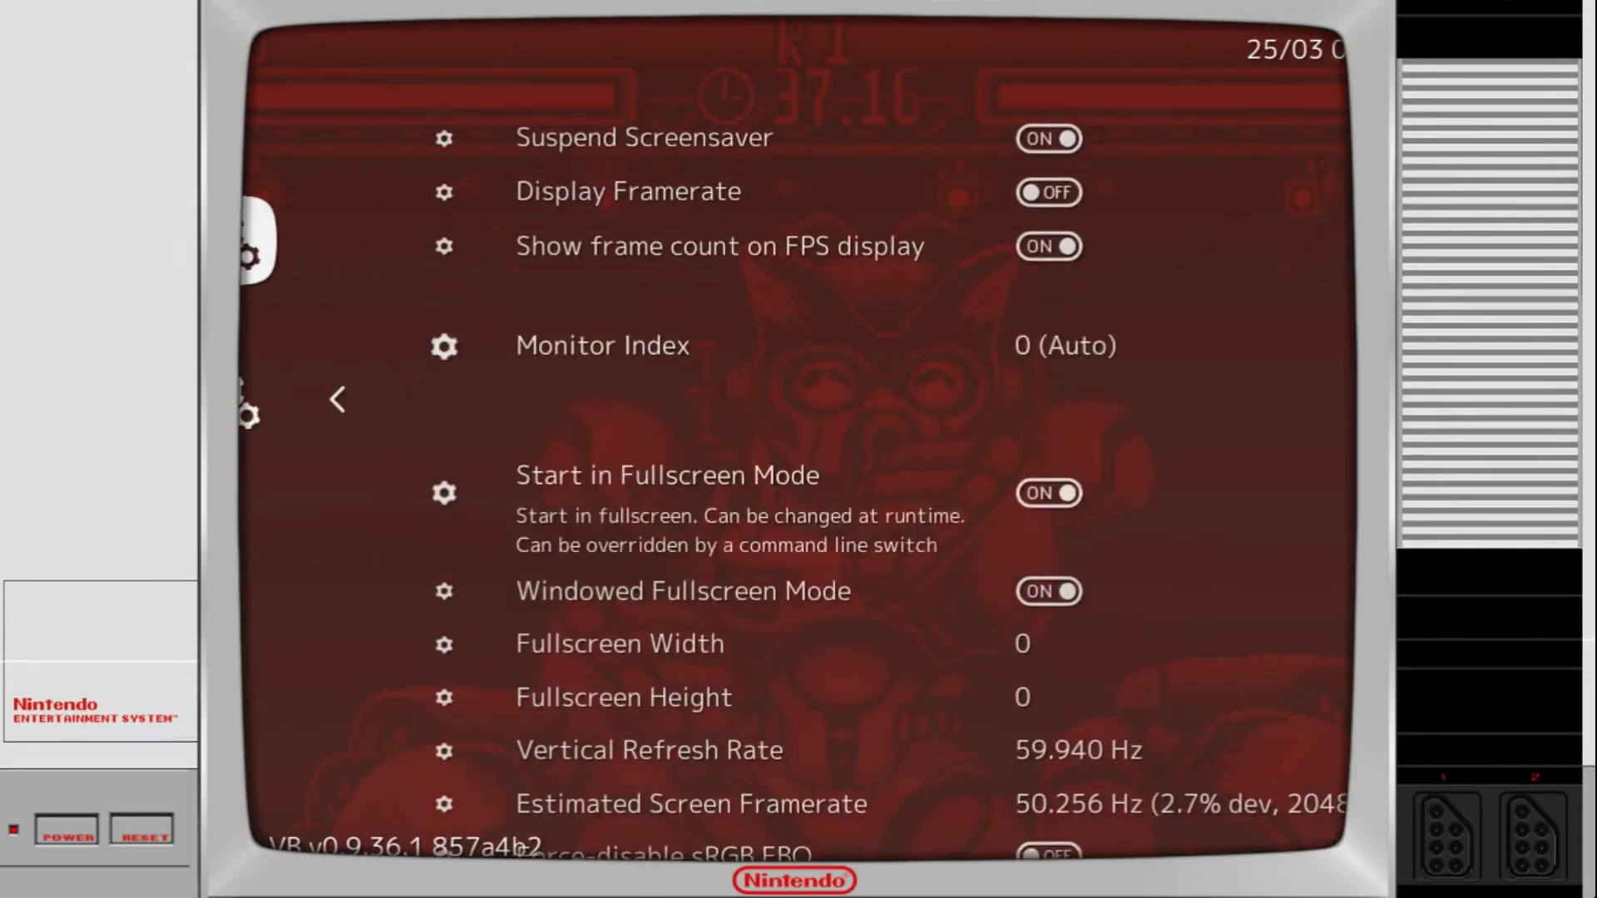
pyautogui.press('Down')
pyautogui.press('Down')
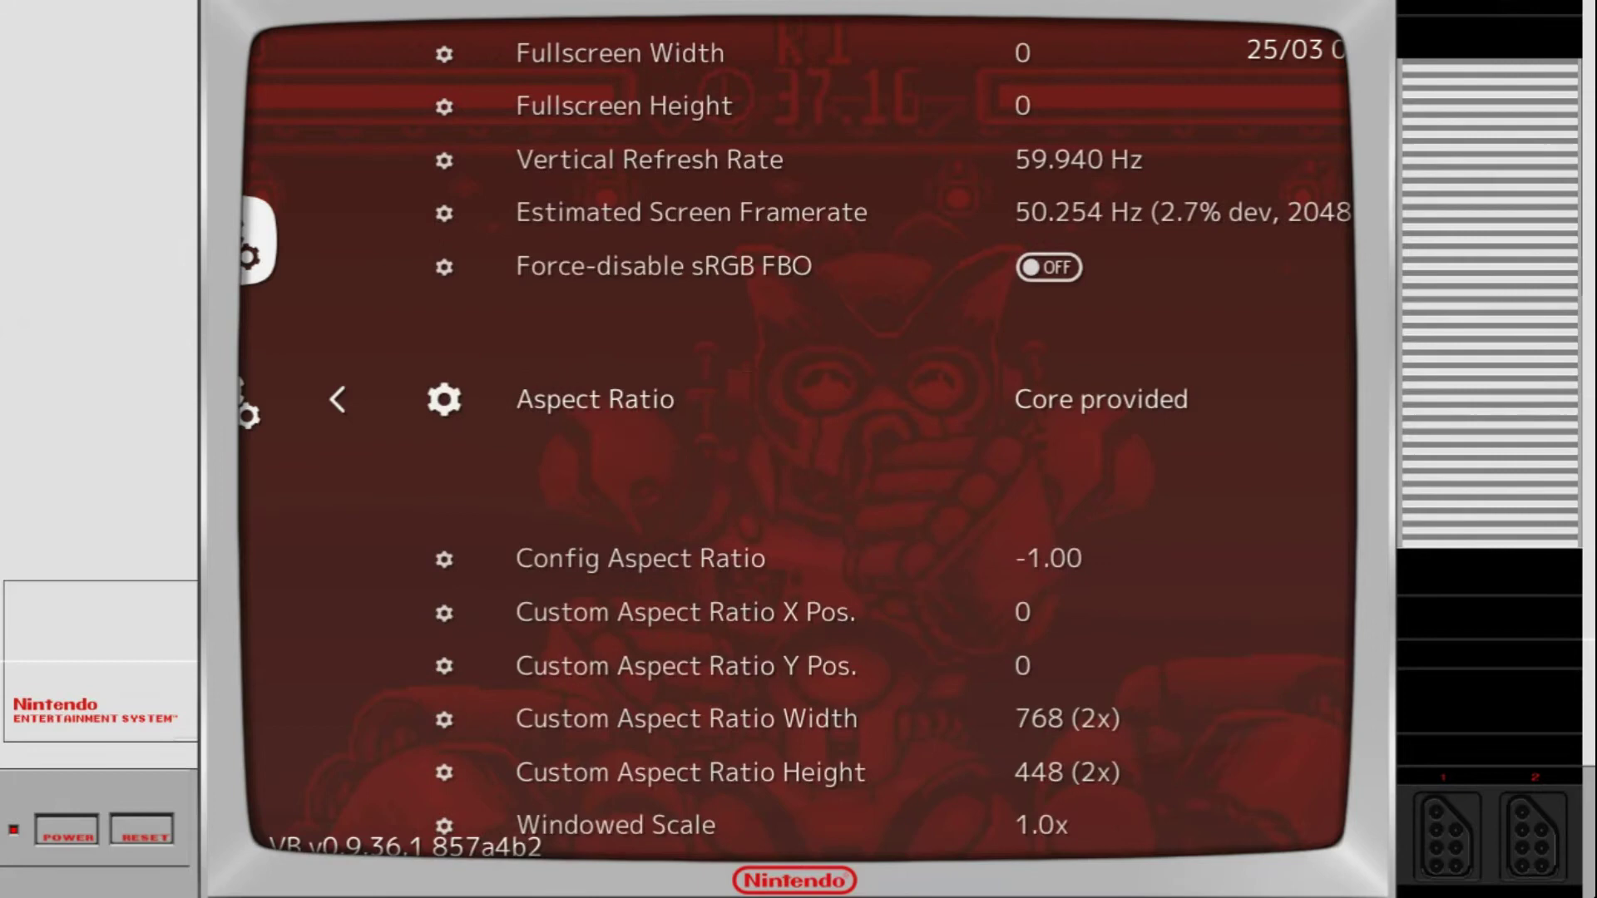
pyautogui.press('Right')
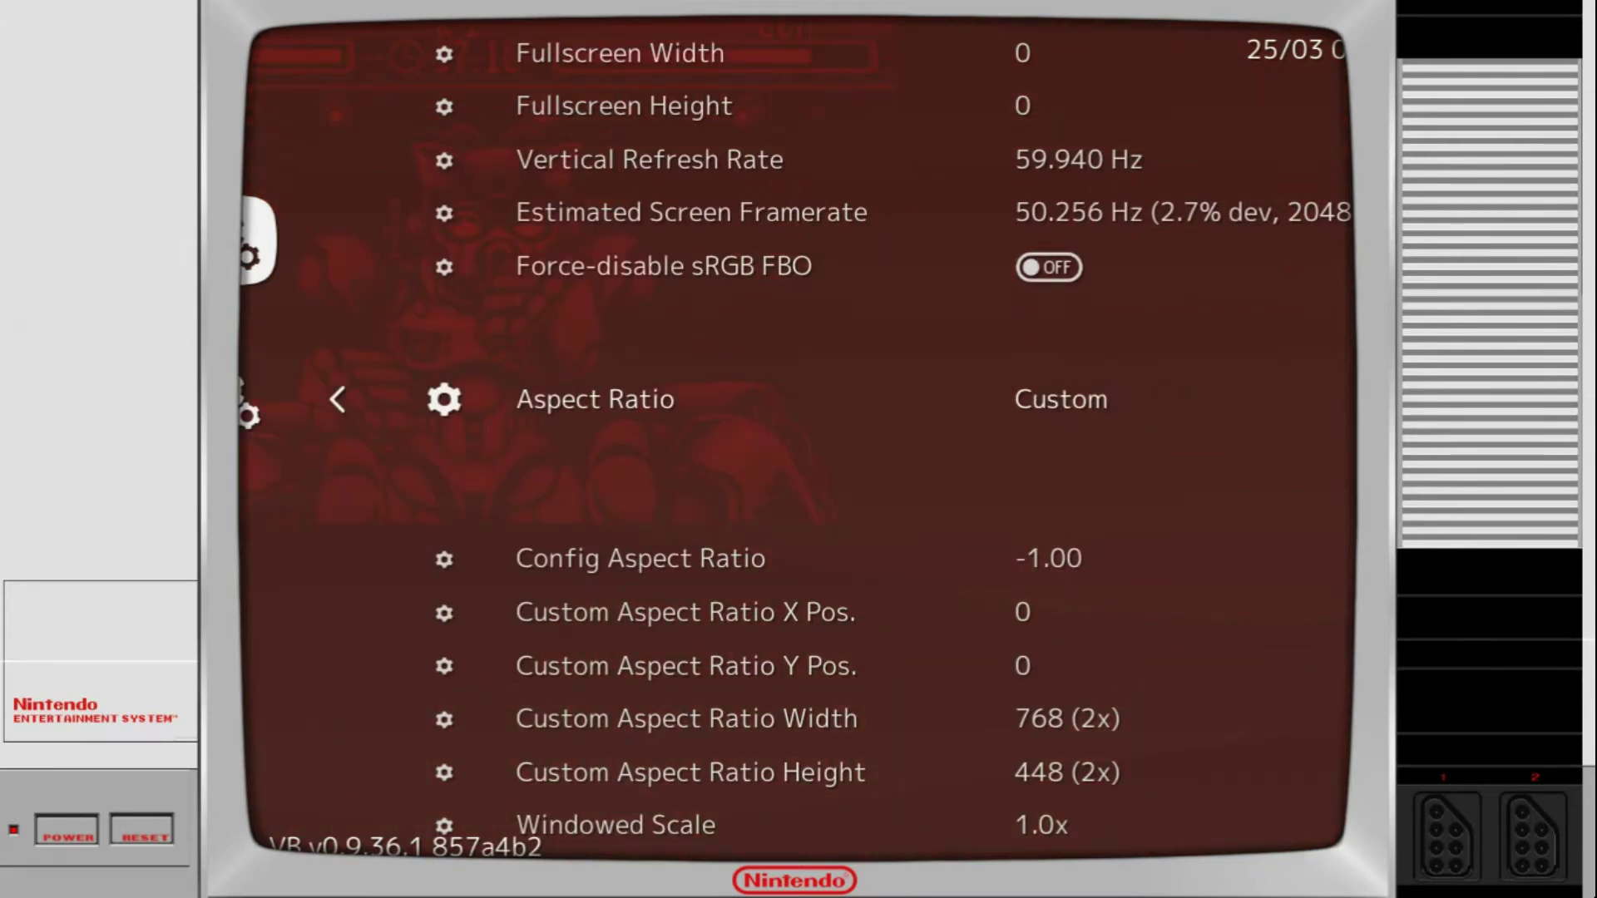
# - Increase the Custom Aspect Ratio X Pos. to 209 to shift the game picture into the television screen
pyautogui.press('Down')
pyautogui.press('Down')
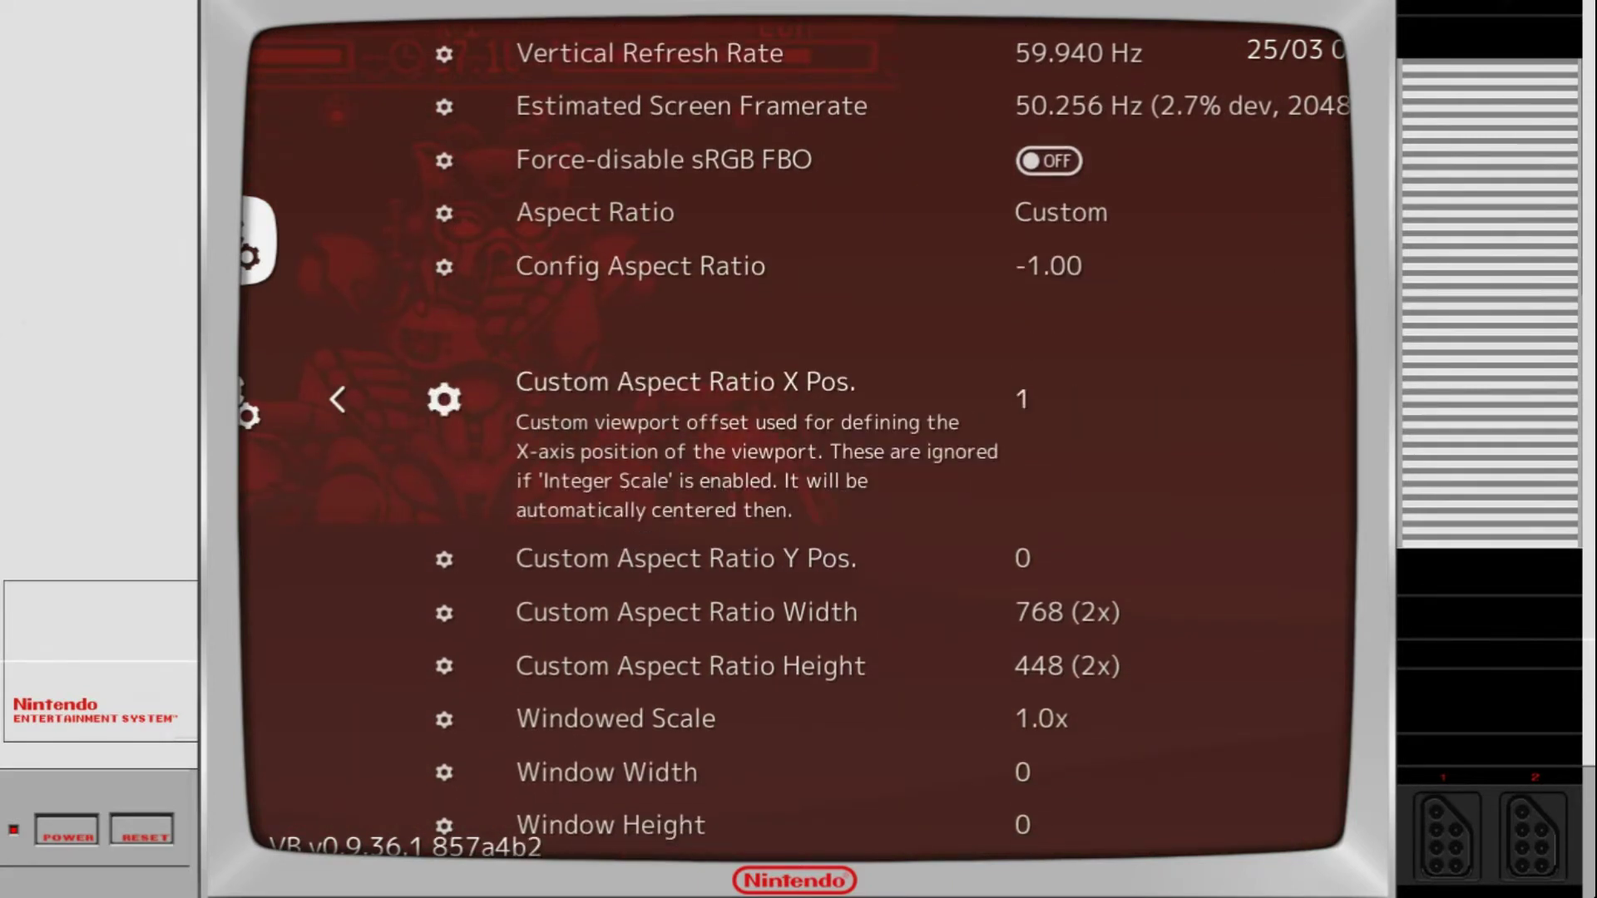
pyautogui.press('Right')
pyautogui.press('Right')
pyautogui.press('Right')
pyautogui.press('Right')
pyautogui.press('Right')
pyautogui.press('Right')
pyautogui.press('Right')
pyautogui.press('Right')
pyautogui.press('Right')
pyautogui.press('Right')
pyautogui.press('Right')
pyautogui.press('Right')
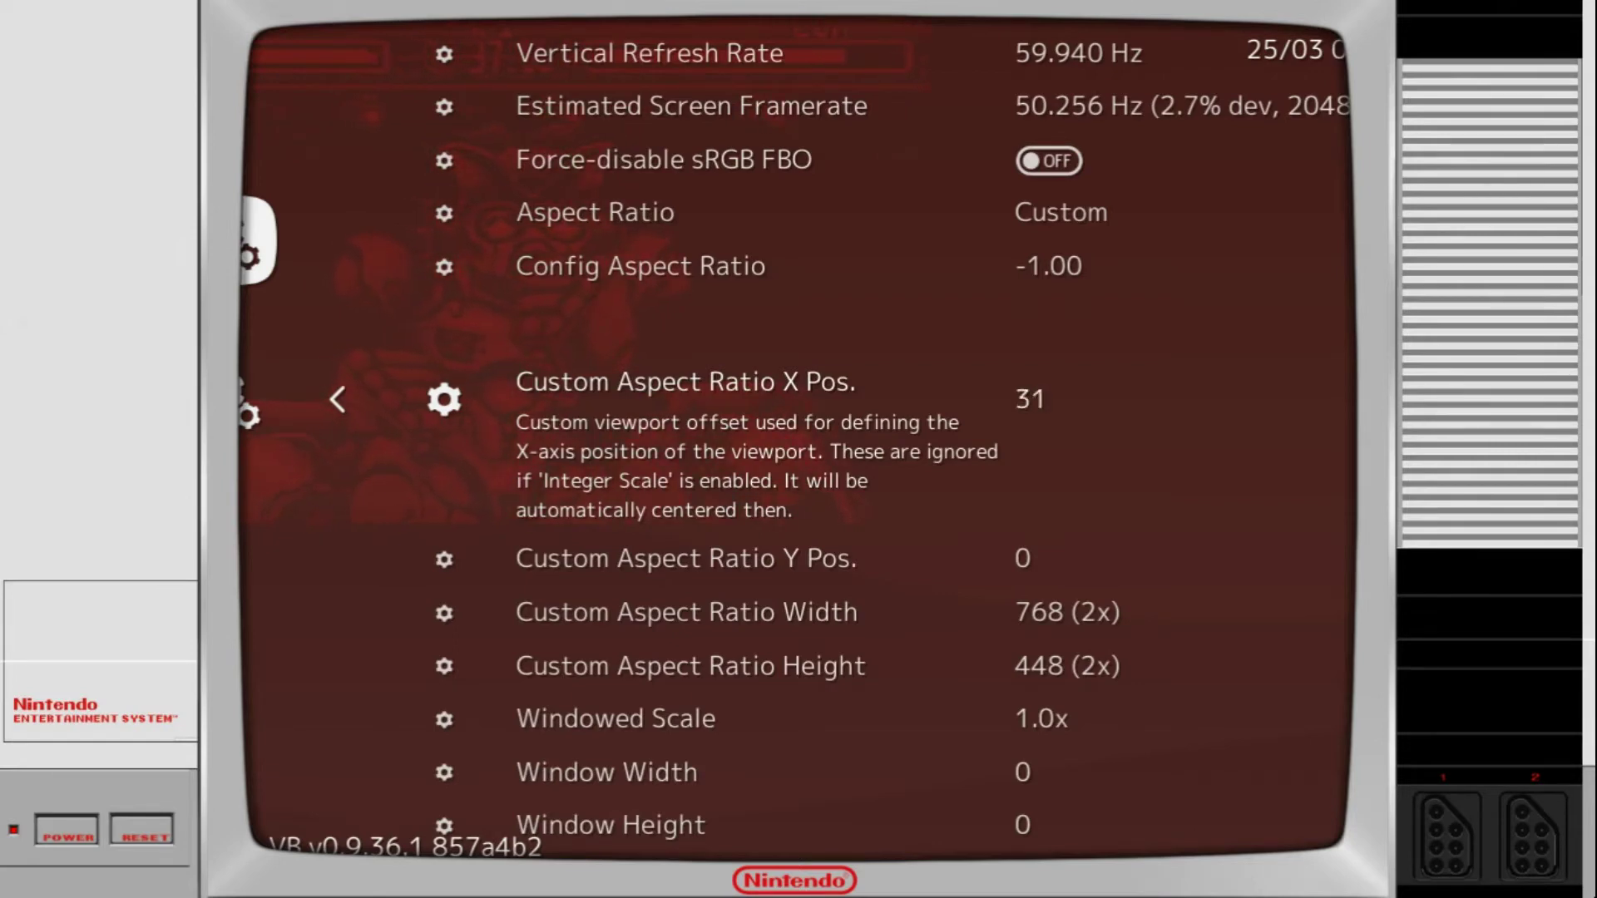
pyautogui.press('Right')
pyautogui.press('Right')
pyautogui.press('Right')
pyautogui.press('Right')
pyautogui.press('Right')
pyautogui.press('Right')
pyautogui.press('Right')
pyautogui.press('Right')
pyautogui.press('Right')
pyautogui.press('Right')
pyautogui.press('Right')
pyautogui.press('Right')
pyautogui.press('Right')
pyautogui.press('Right')
pyautogui.press('Right')
pyautogui.press('Right')
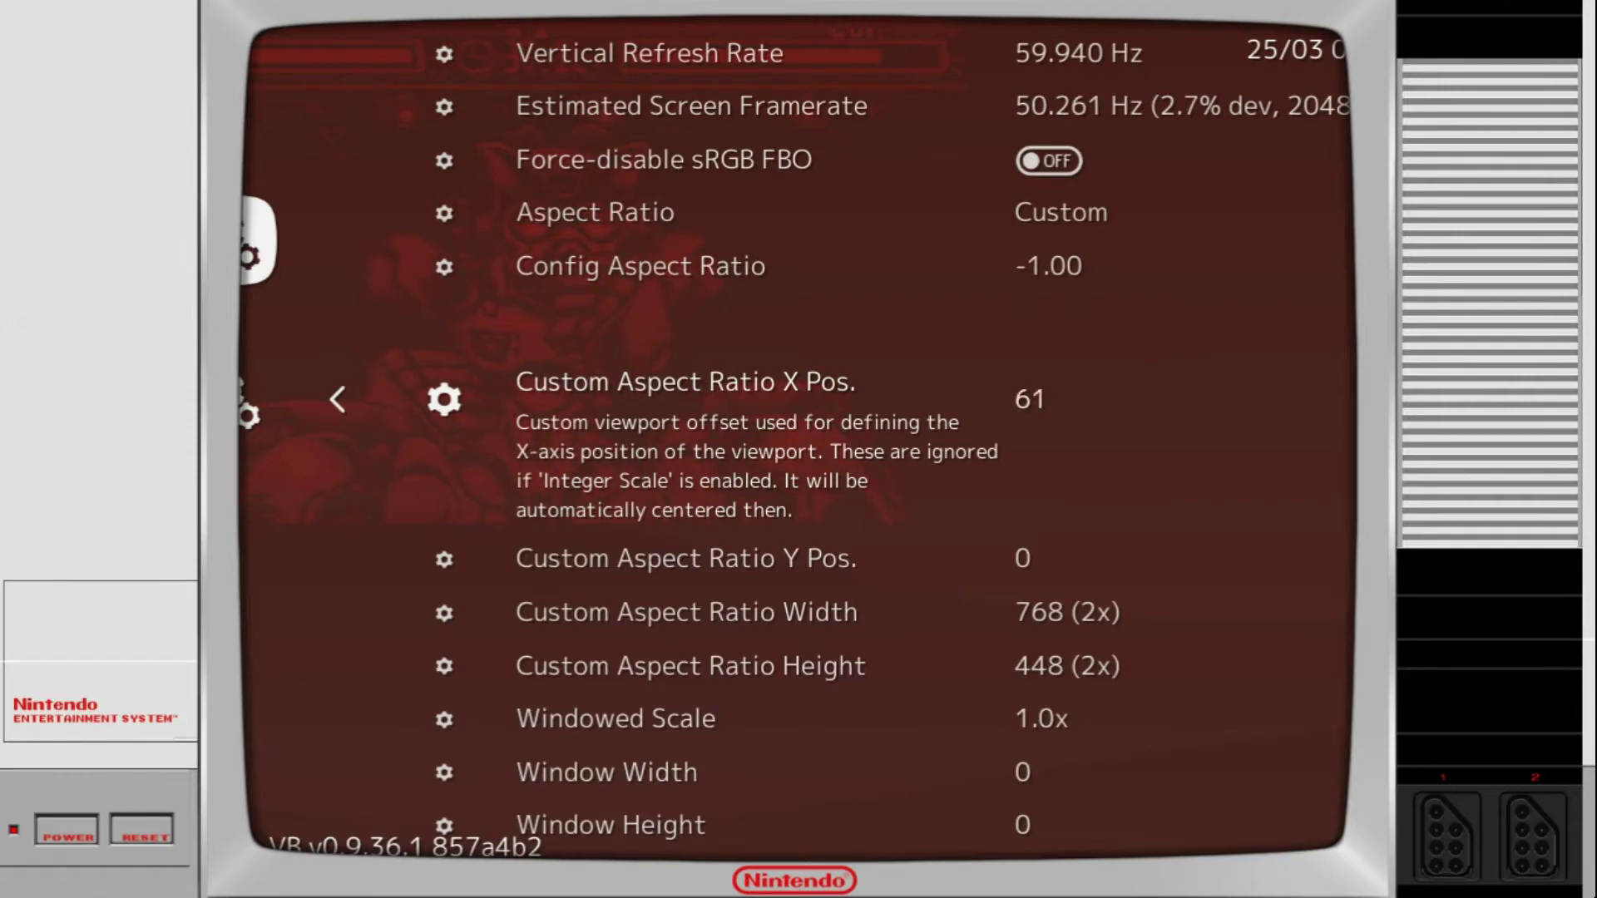
pyautogui.press('Right')
pyautogui.press('Right')
pyautogui.press('Right')
pyautogui.press('Right')
pyautogui.press('Right')
pyautogui.press('Right')
pyautogui.press('Right')
pyautogui.press('Right')
pyautogui.press('Right')
pyautogui.press('Right')
pyautogui.press('Right')
pyautogui.press('Right')
pyautogui.press('Right')
pyautogui.press('Right')
pyautogui.press('Right')
pyautogui.press('Right')
pyautogui.press('Right')
pyautogui.press('Right')
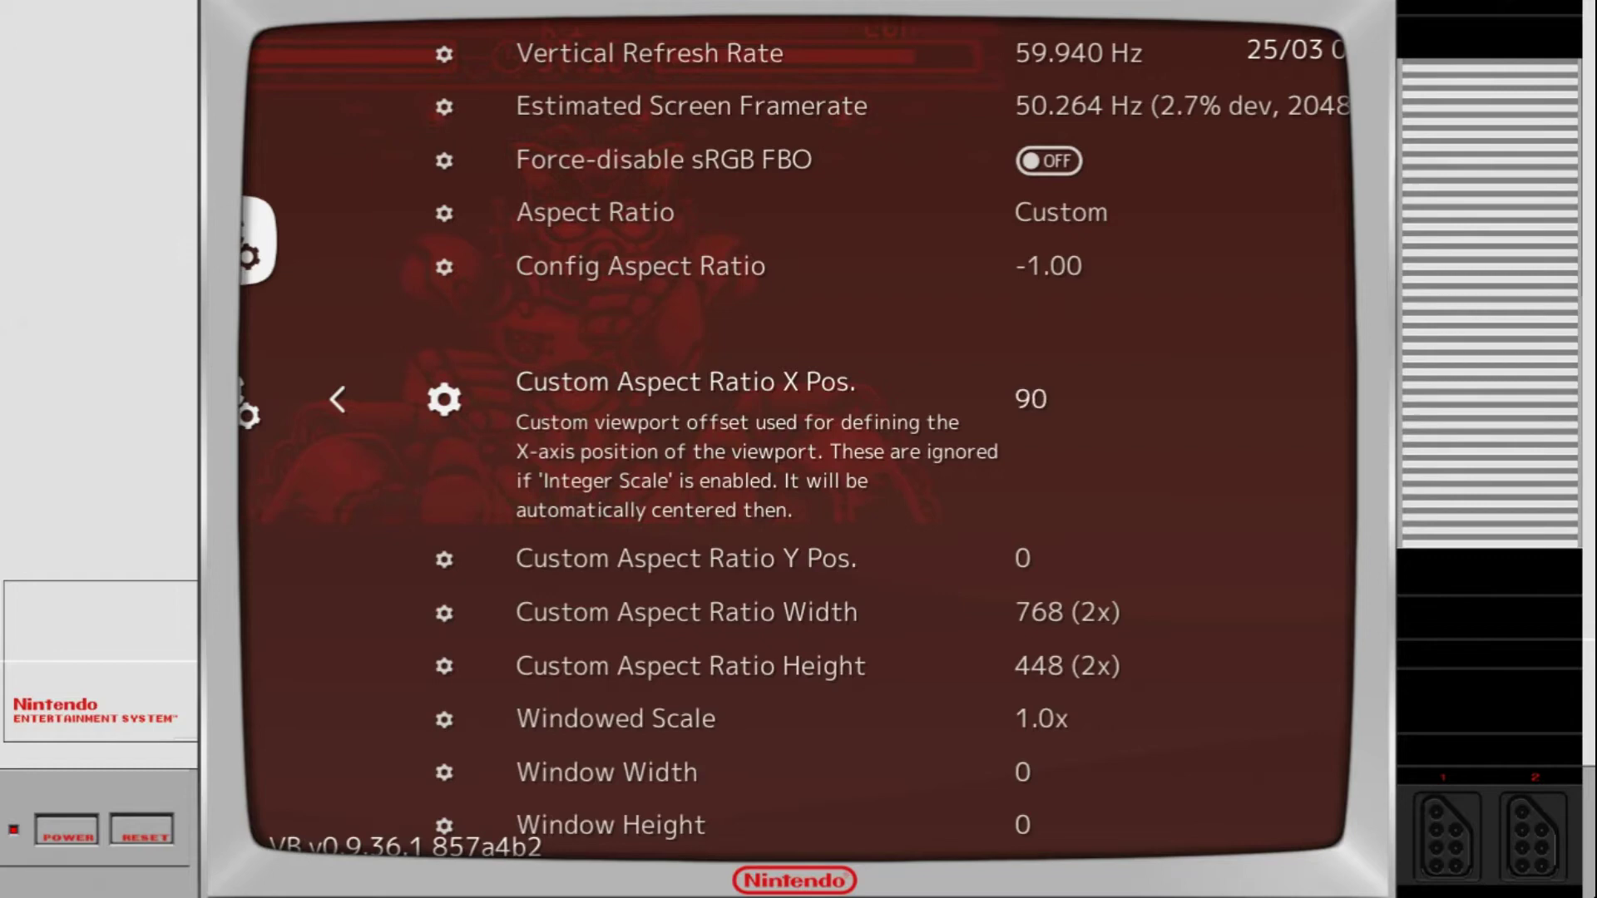
pyautogui.press('Right')
pyautogui.press('Right')
pyautogui.press('Right')
pyautogui.press('Right')
pyautogui.press('Right')
pyautogui.press('Right')
pyautogui.press('Right')
pyautogui.press('Right')
pyautogui.press('Right')
pyautogui.press('Right')
pyautogui.press('Right')
pyautogui.press('Right')
pyautogui.press('Right')
pyautogui.press('Right')
pyautogui.press('Right')
pyautogui.press('Right')
pyautogui.press('Right')
pyautogui.press('Right')
pyautogui.press('Right')
pyautogui.press('Right')
pyautogui.press('Right')
pyautogui.press('Right')
pyautogui.press('Right')
pyautogui.press('Right')
pyautogui.press('Right')
pyautogui.press('Right')
pyautogui.press('Right')
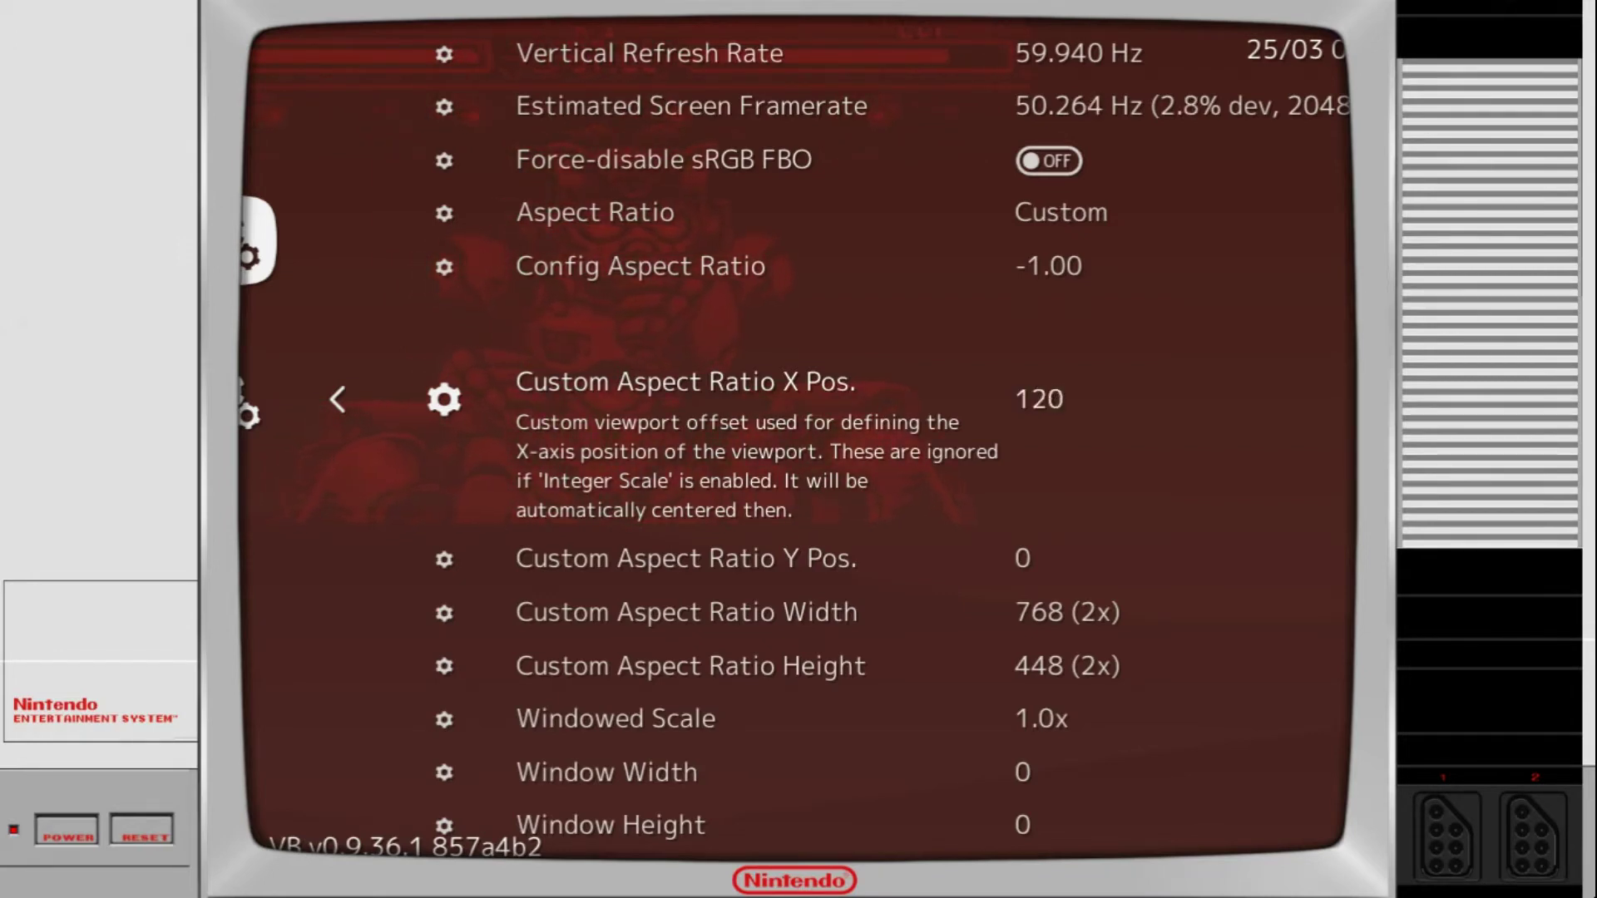
pyautogui.press('Right')
pyautogui.press('Right')
pyautogui.press('Right')
pyautogui.press('Right')
pyautogui.press('Right')
pyautogui.press('Right')
pyautogui.press('Right')
pyautogui.press('Right')
pyautogui.press('Right')
pyautogui.press('Right')
pyautogui.press('Right')
pyautogui.press('Right')
pyautogui.press('Right')
pyautogui.press('Right')
pyautogui.press('Right')
pyautogui.press('Right')
pyautogui.press('Right')
pyautogui.press('Right')
pyautogui.press('Right')
pyautogui.press('Right')
pyautogui.press('Right')
pyautogui.press('Right')
pyautogui.press('Right')
pyautogui.press('Right')
pyautogui.press('Right')
pyautogui.press('Right')
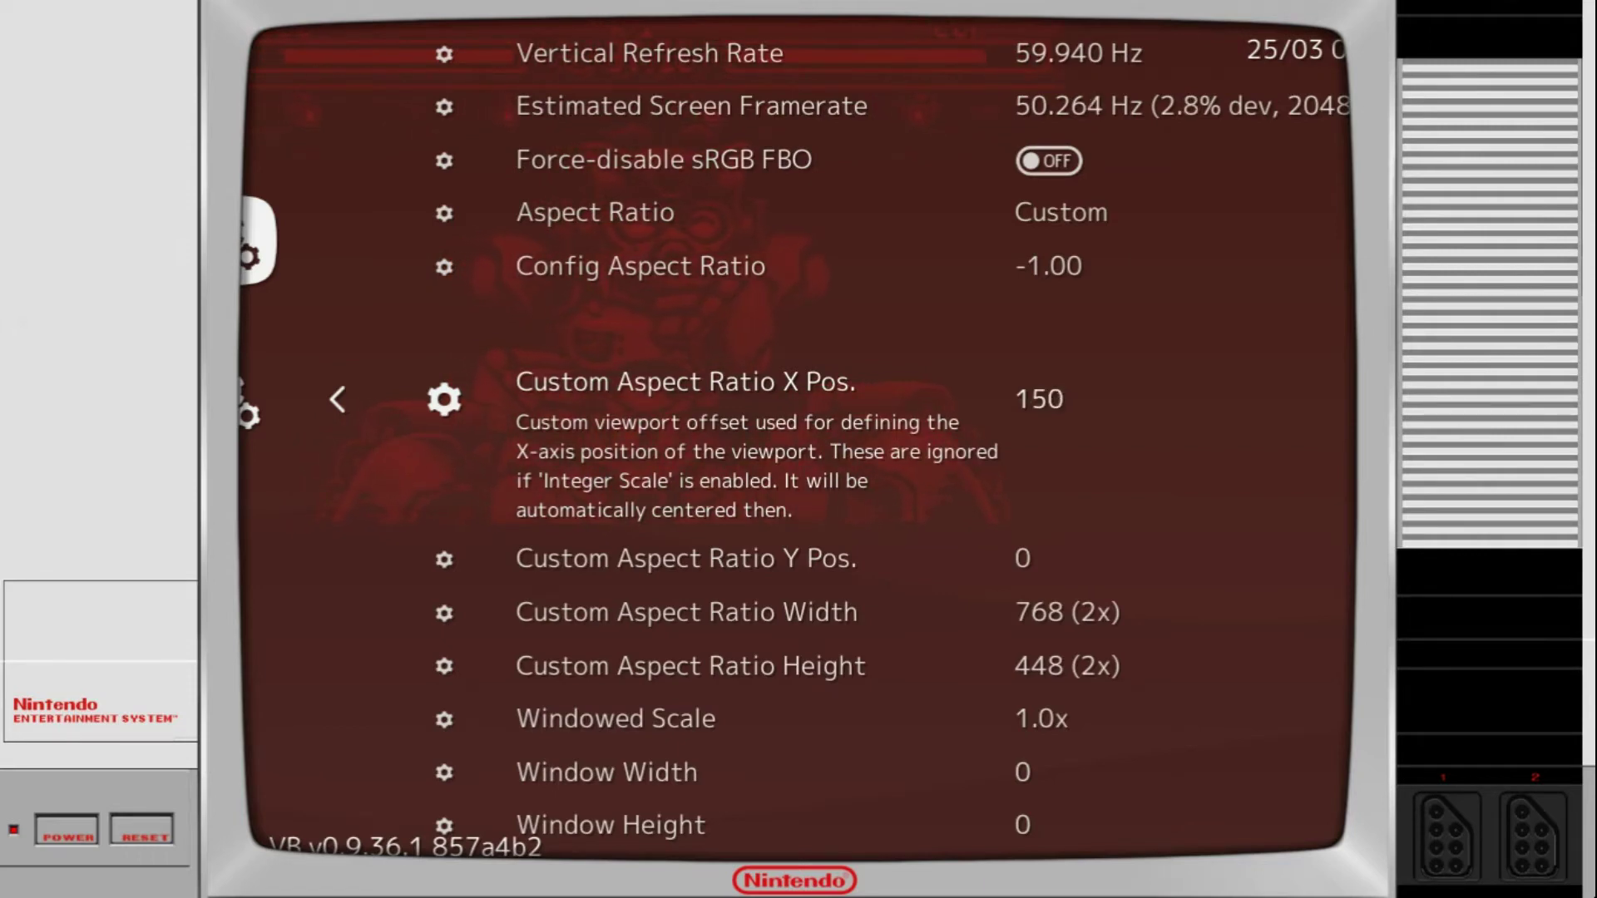
pyautogui.press('Right')
pyautogui.press('Right')
pyautogui.press('Right')
pyautogui.press('Right')
pyautogui.press('Right')
pyautogui.press('Right')
pyautogui.press('Right')
pyautogui.press('Right')
pyautogui.press('Right')
pyautogui.press('Right')
pyautogui.press('Right')
pyautogui.press('Right')
pyautogui.press('Right')
pyautogui.press('Right')
pyautogui.press('Right')
pyautogui.press('Right')
pyautogui.press('Right')
pyautogui.press('Right')
pyautogui.press('Right')
pyautogui.press('Right')
pyautogui.press('Right')
pyautogui.press('Right')
pyautogui.press('Right')
pyautogui.press('Right')
pyautogui.press('Right')
pyautogui.press('Right')
pyautogui.press('Right')
pyautogui.press('Right')
pyautogui.press('Right')
pyautogui.press('Right')
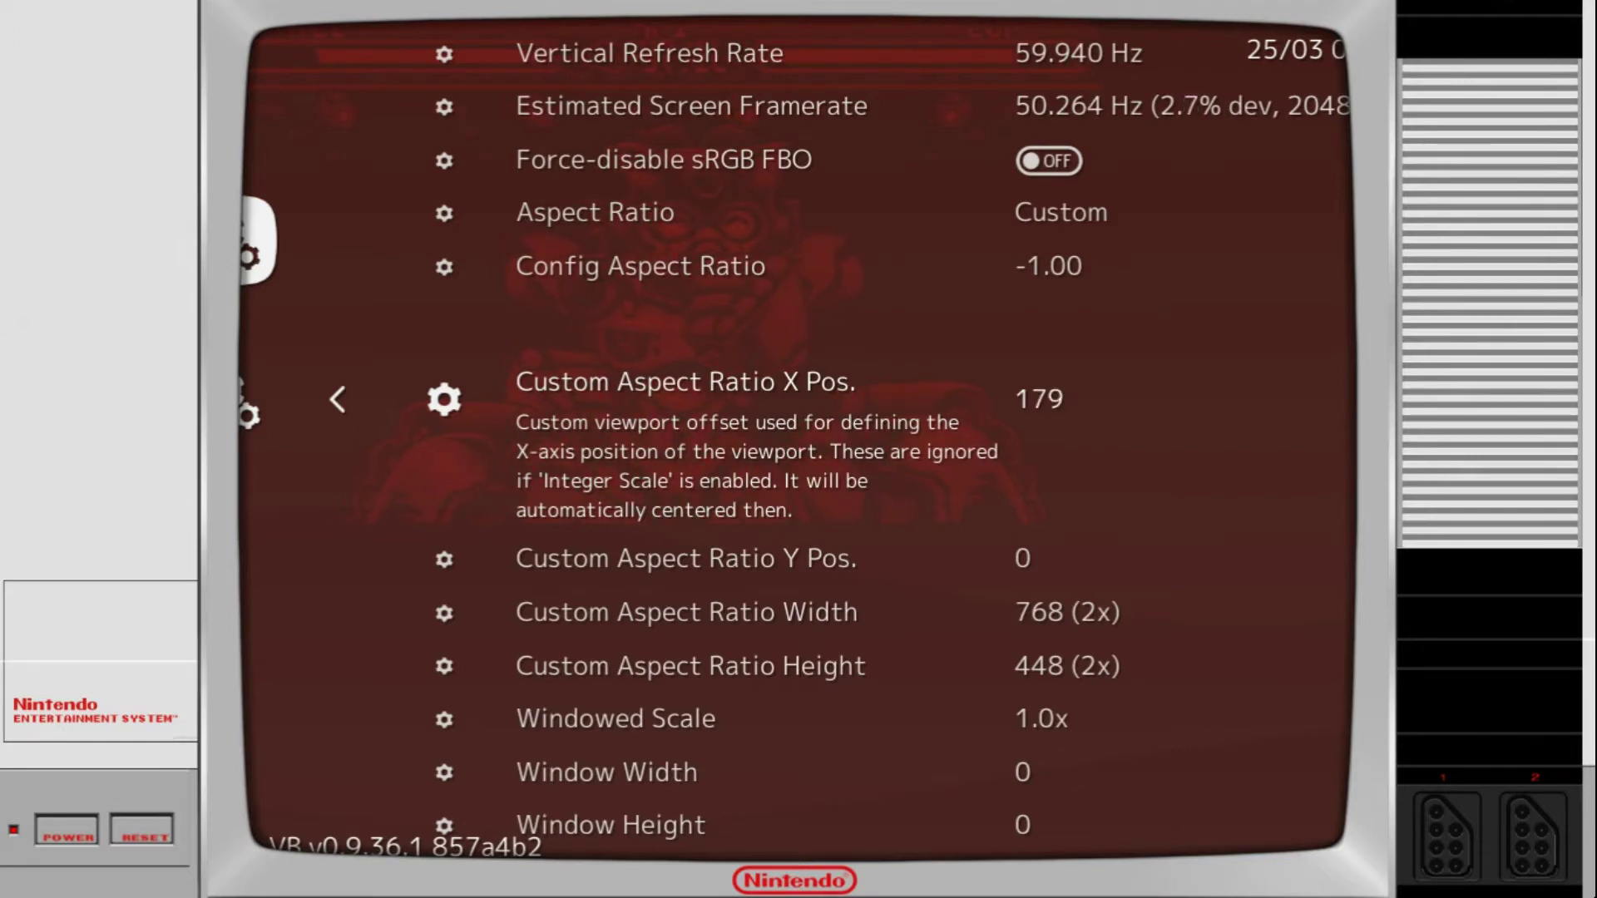
pyautogui.press('Right')
pyautogui.press('Right')
pyautogui.press('Right')
pyautogui.press('Right')
pyautogui.press('Right')
pyautogui.press('Right')
pyautogui.press('Right')
pyautogui.press('Right')
pyautogui.press('Right')
pyautogui.press('Right')
pyautogui.press('Right')
pyautogui.press('Right')
pyautogui.press('Right')
pyautogui.press('Right')
pyautogui.press('Right')
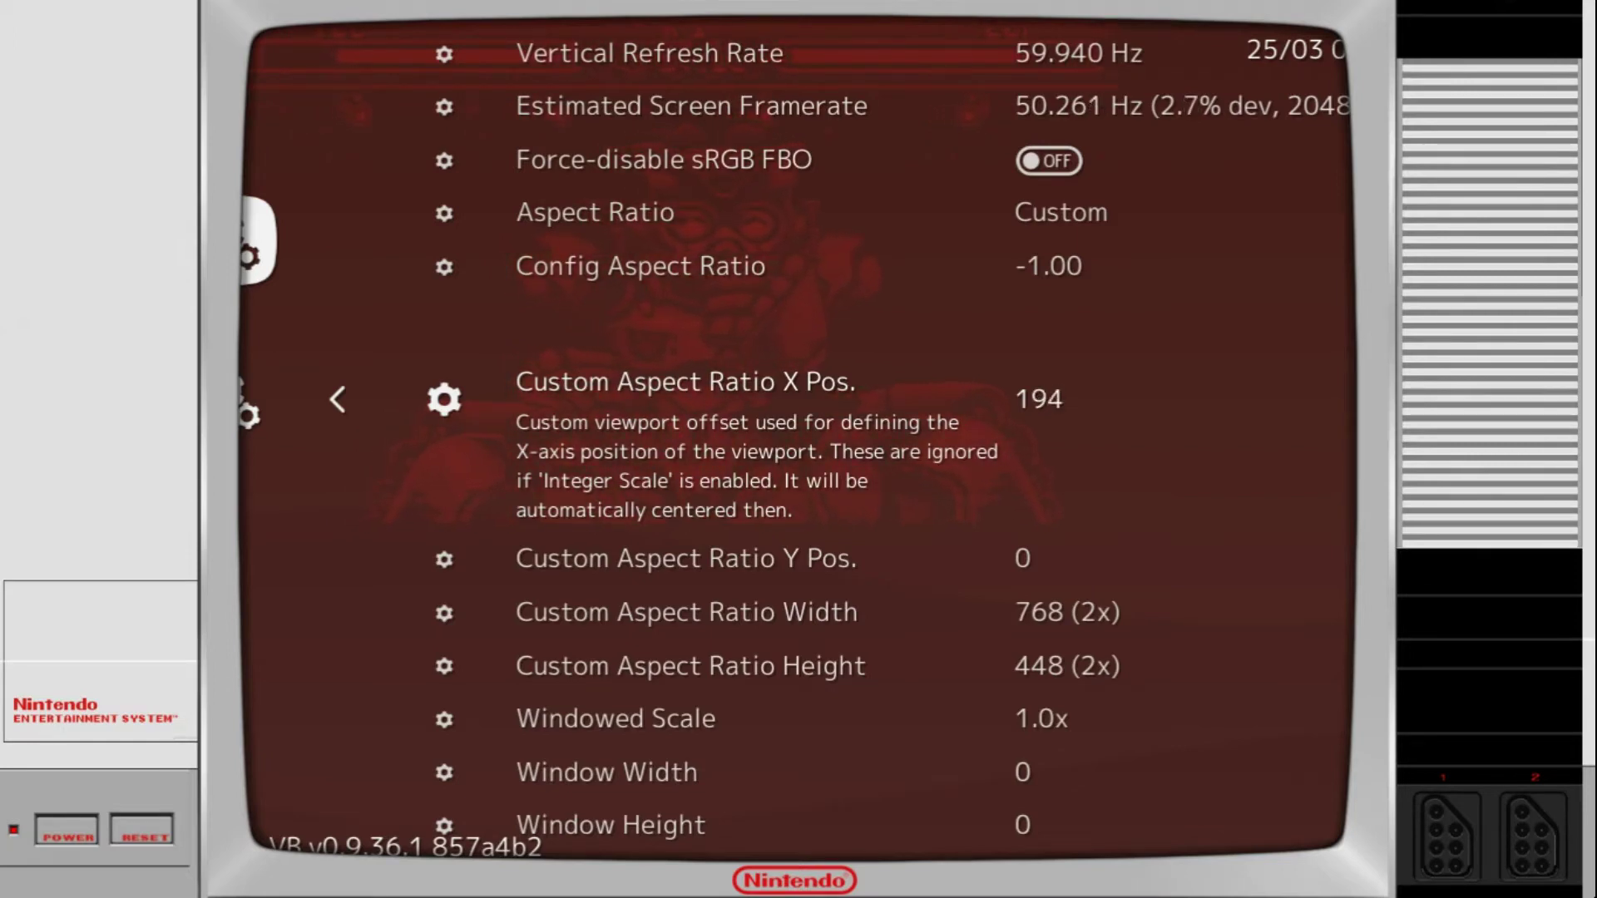
pyautogui.press('Right')
pyautogui.press('Right')
pyautogui.press('Right')
pyautogui.press('Right')
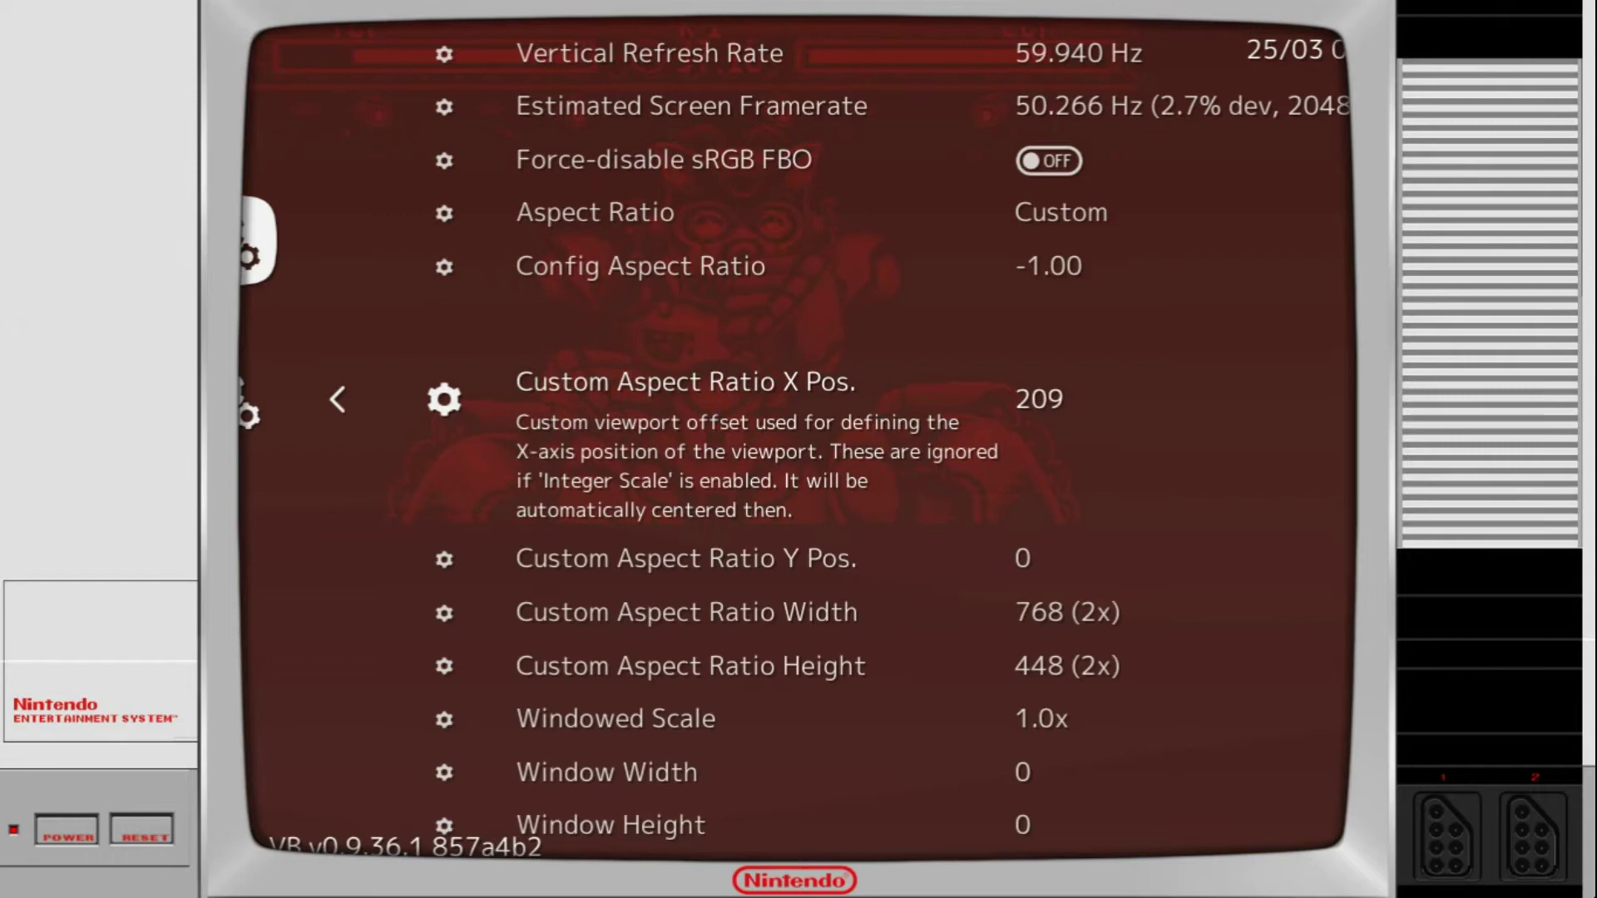
# - Set the Custom Aspect Ratio X Pos. to 217 to align the game picture with the television screen's left edge
pyautogui.press('Right')
pyautogui.press('Right')
pyautogui.press('Right')
pyautogui.press('Right')
pyautogui.press('Right')
pyautogui.press('Right')
pyautogui.press('Right')
pyautogui.press('Right')
pyautogui.press('Right')
pyautogui.press('Right')
pyautogui.press('Right')
pyautogui.press('Right')
pyautogui.press('Right')
pyautogui.press('Right')
pyautogui.press('Right')
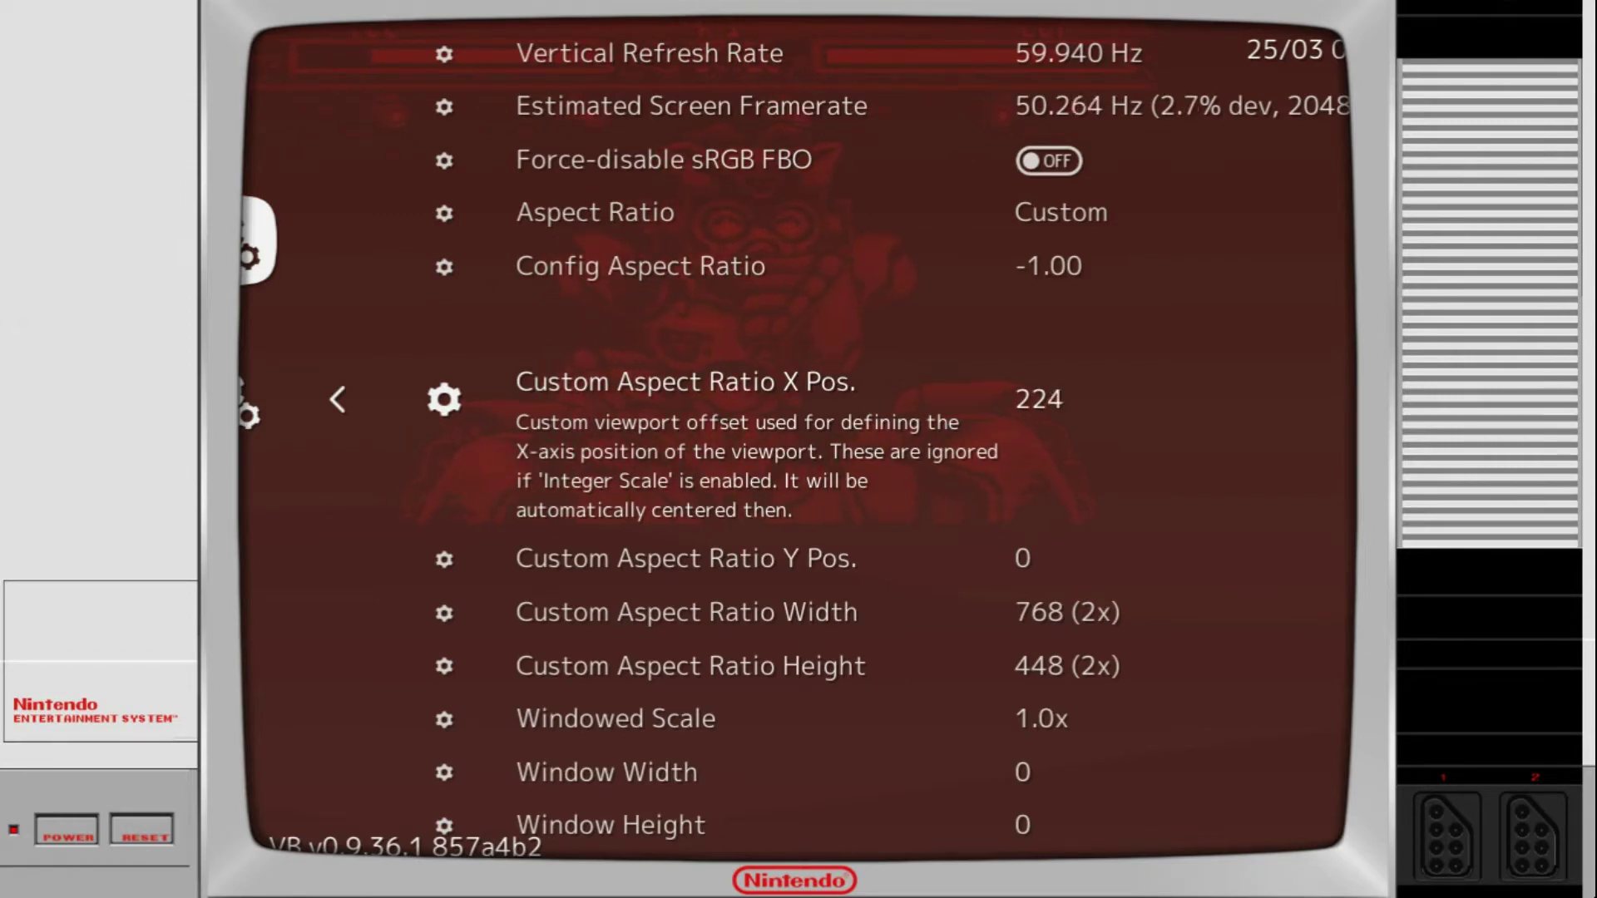
pyautogui.press('Right')
pyautogui.press('Right')
pyautogui.press('Right')
pyautogui.press('Right')
pyautogui.press('Right')
pyautogui.press('Right')
pyautogui.press('Right')
pyautogui.press('Right')
pyautogui.press('Right')
pyautogui.press('Left')
pyautogui.press('Left')
pyautogui.press('Left')
pyautogui.press('Left')
pyautogui.press('Left')
pyautogui.press('Left')
pyautogui.press('Left')
pyautogui.press('Left')
# - Set the Custom Aspect Ratio Y Pos. to 23 to move the game picture down inside the television screen
pyautogui.press('Down')
pyautogui.press('Right')
pyautogui.press('Right')
pyautogui.press('Right')
pyautogui.press('Right')
pyautogui.press('Right')
pyautogui.press('Right')
pyautogui.press('Right')
pyautogui.press('Right')
pyautogui.press('Right')
pyautogui.press('Right')
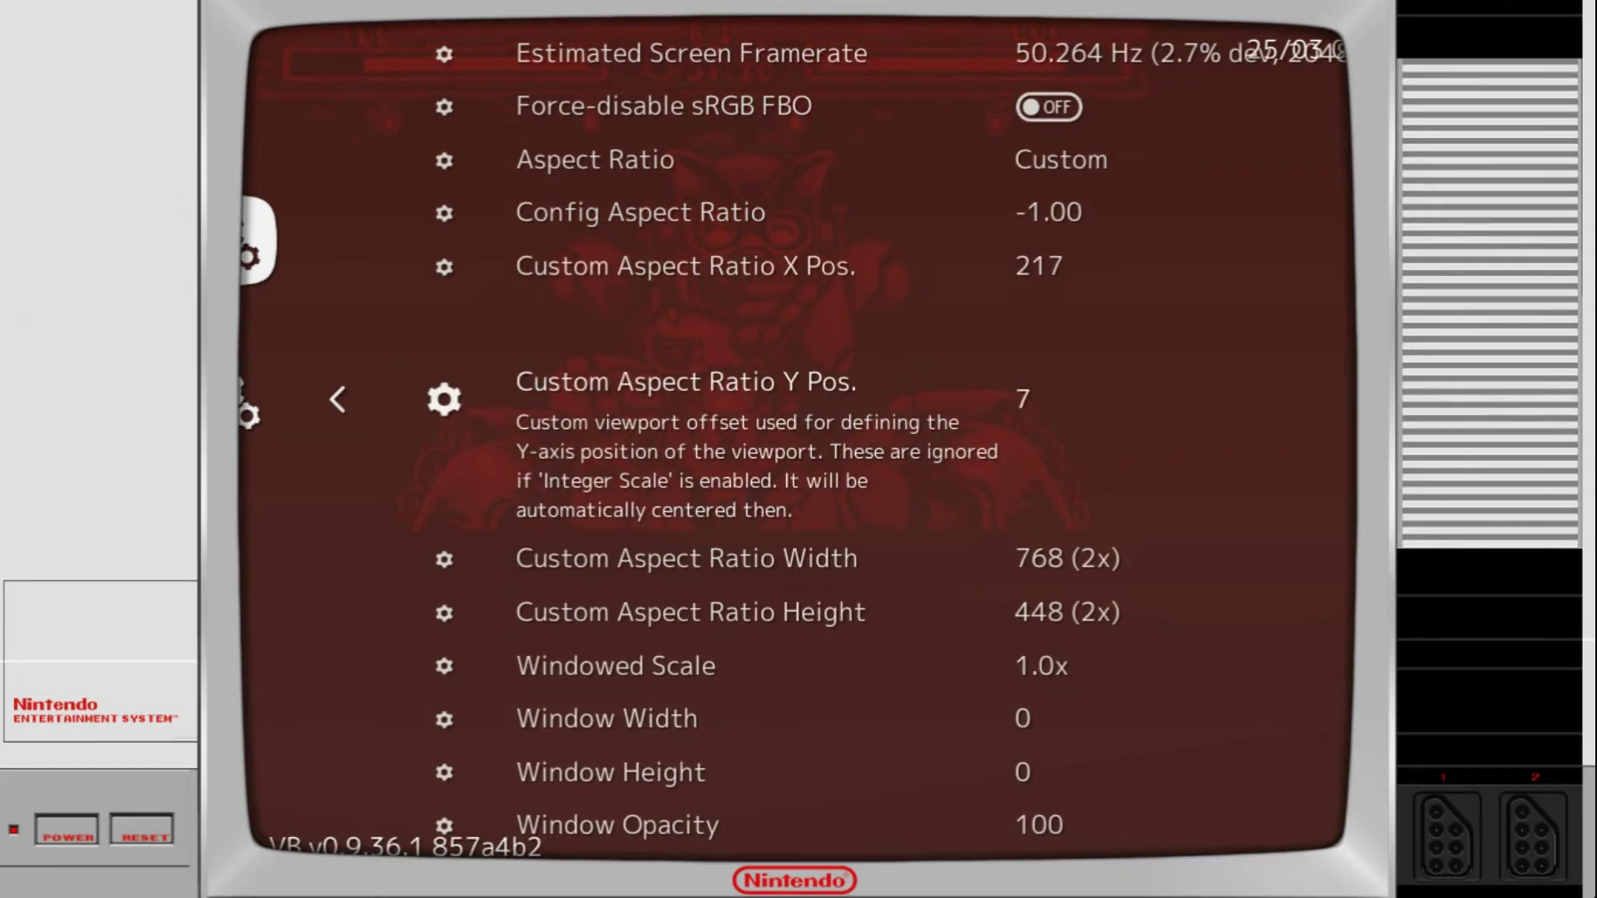
pyautogui.press('Right')
pyautogui.press('Right')
pyautogui.press('Right')
pyautogui.press('Right')
pyautogui.press('Right')
pyautogui.press('Right')
pyautogui.press('Right')
pyautogui.press('Right')
pyautogui.press('Right')
pyautogui.press('Right')
pyautogui.press('Right')
pyautogui.press('Right')
pyautogui.press('Right')
pyautogui.press('Right')
pyautogui.press('Right')
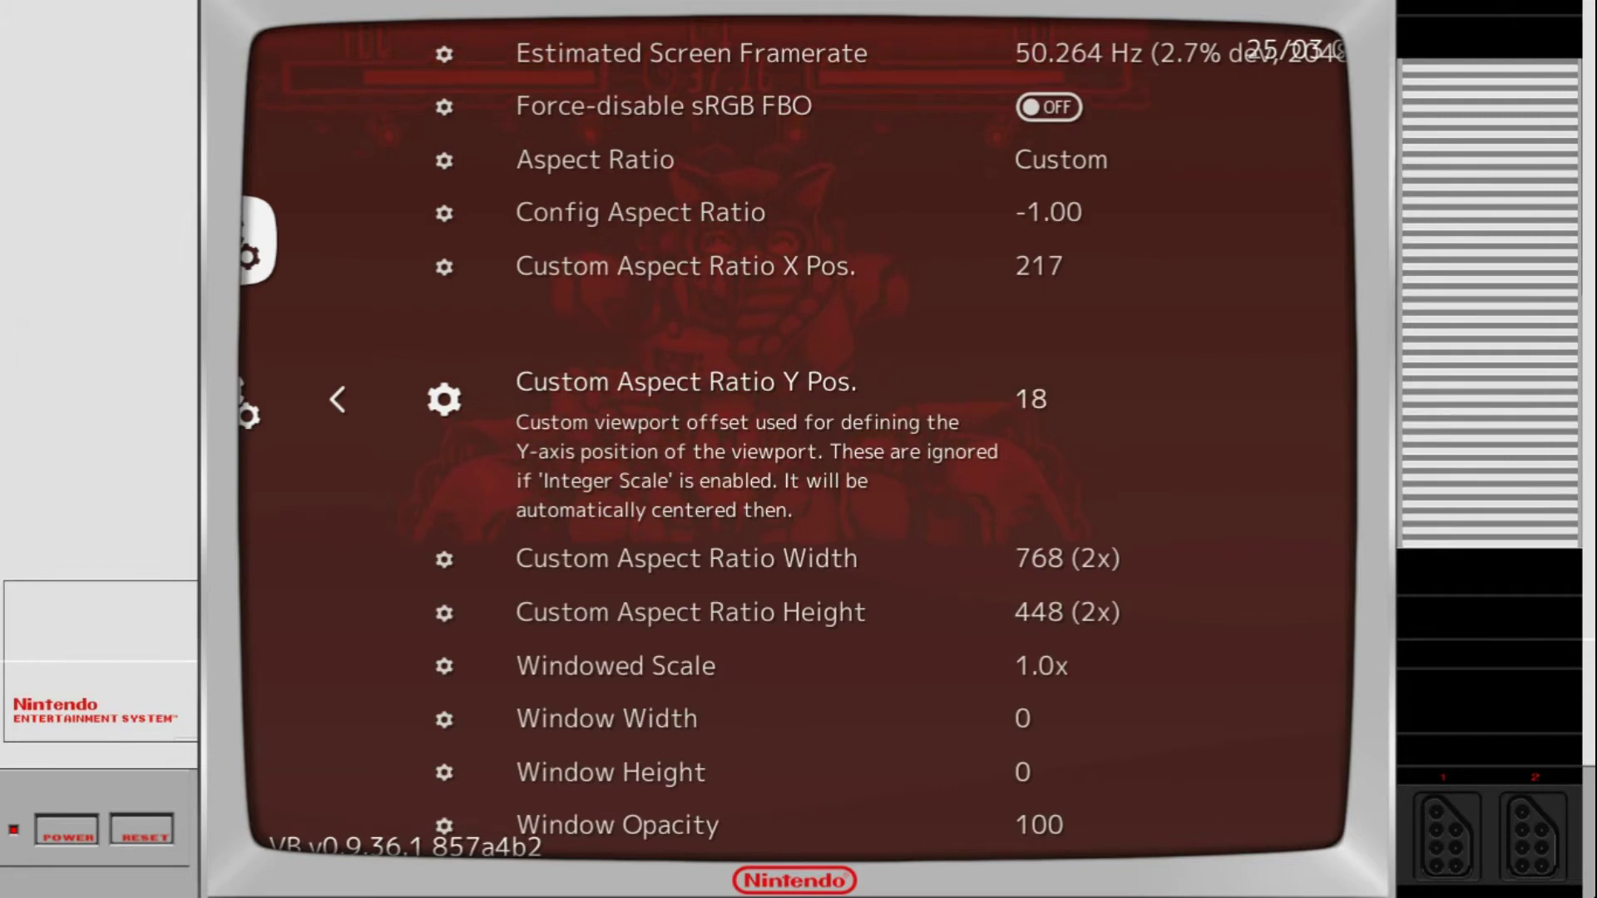
pyautogui.press('Right')
pyautogui.press('Right')
pyautogui.press('Left')
pyautogui.press('Left')
pyautogui.press('Left')
pyautogui.press('Left')
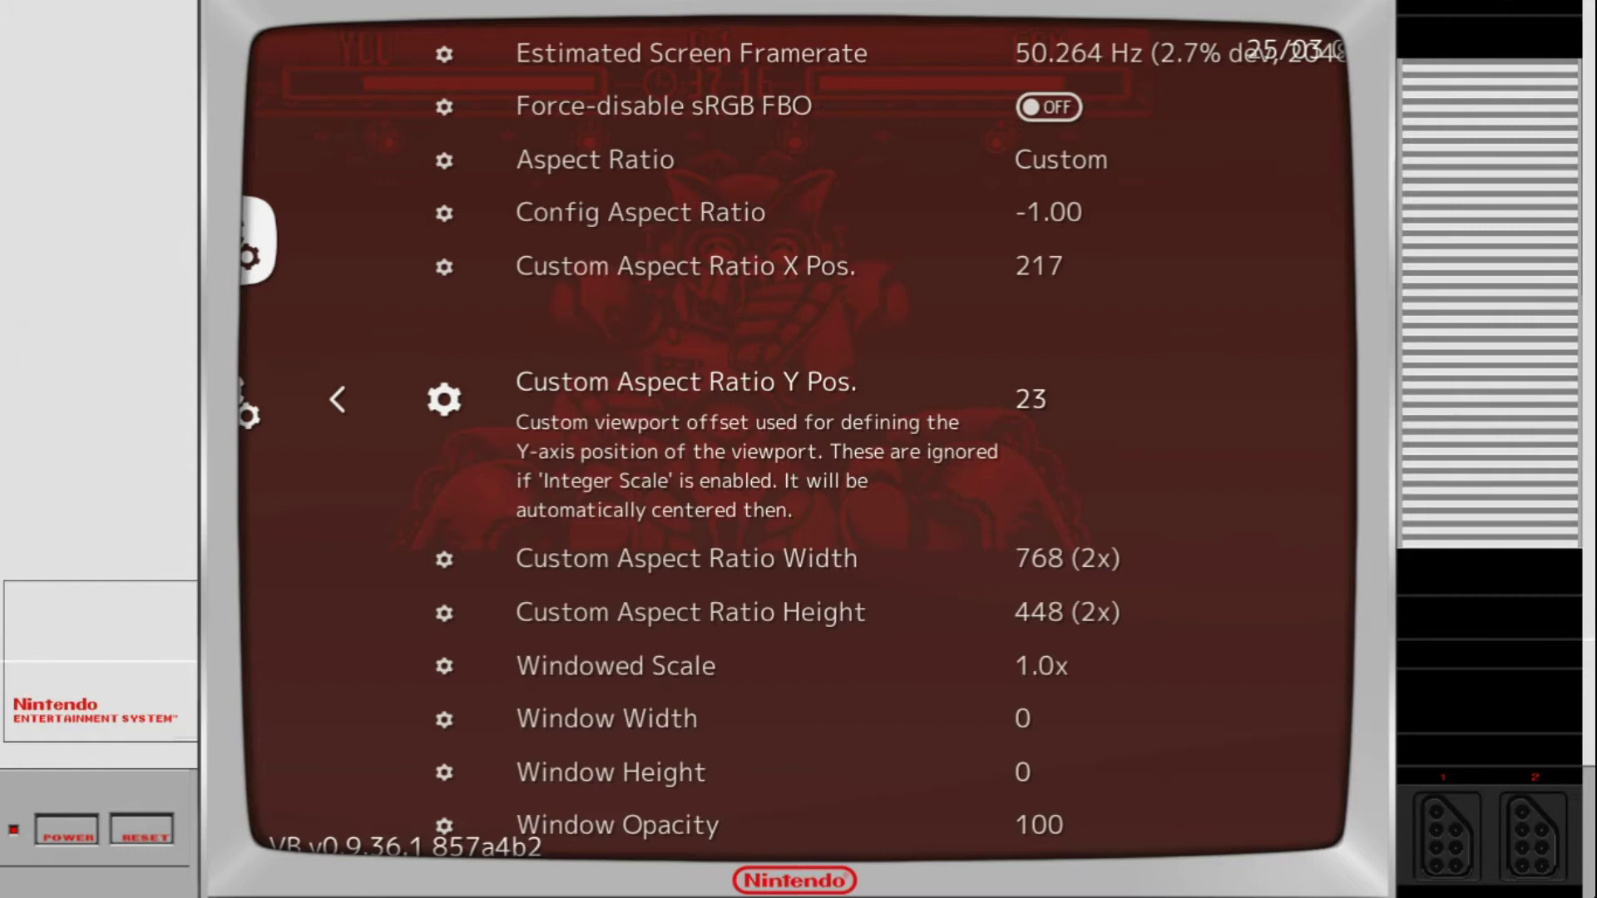
# - Increase the Custom Aspect Ratio Width to 933 so the game picture spans the television screen horizontally
pyautogui.press('Down')
pyautogui.press('Right')
pyautogui.press('Right')
pyautogui.press('Right')
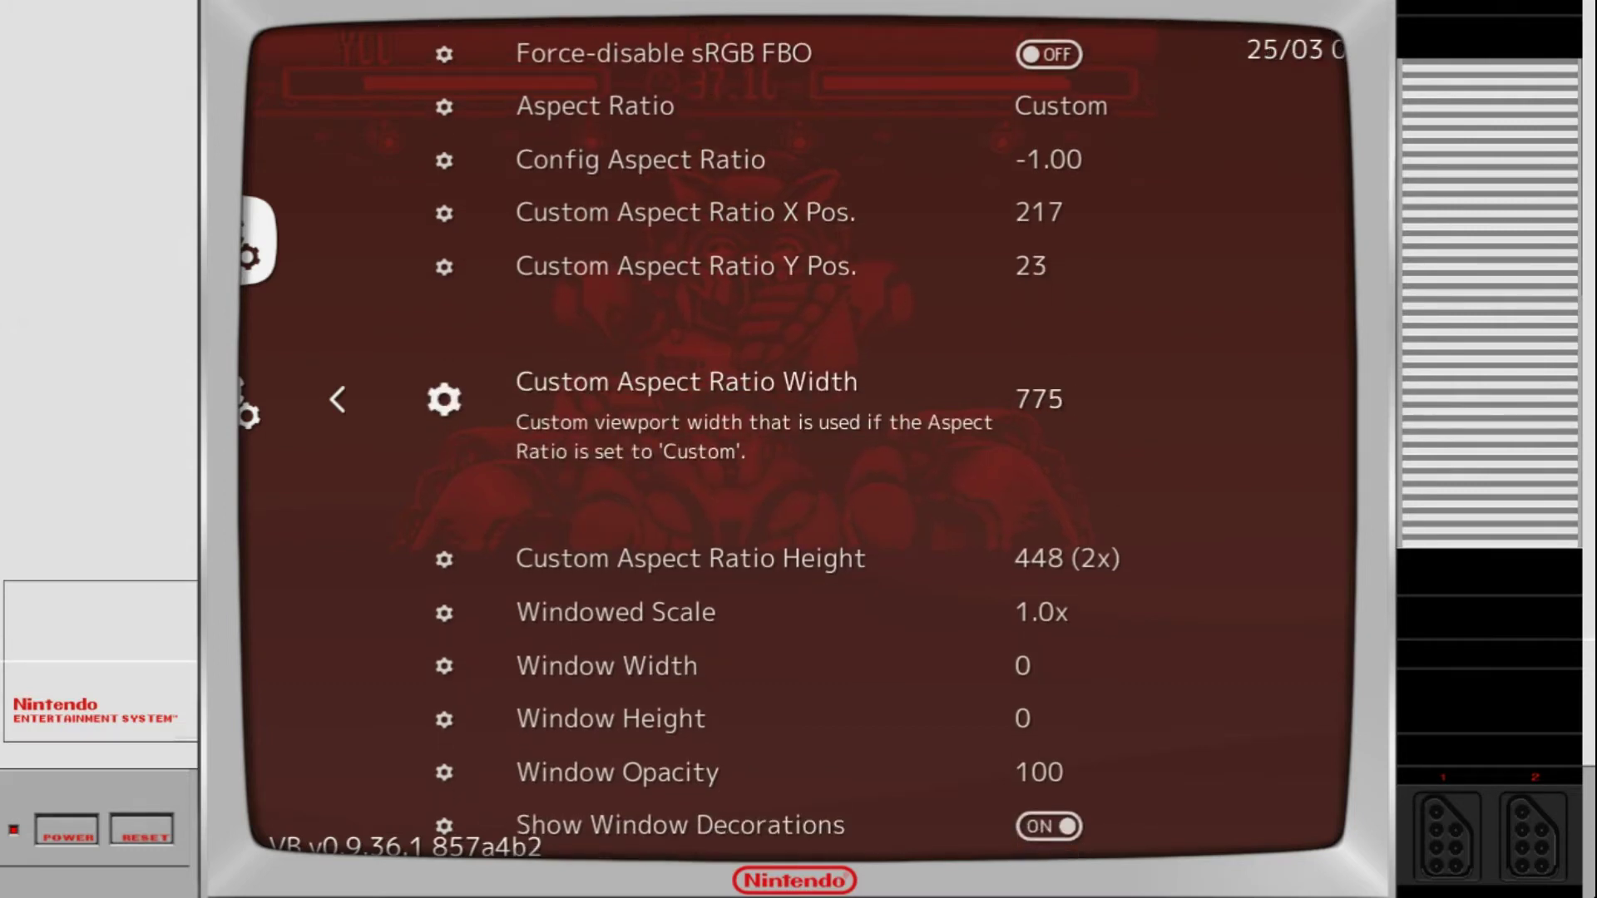
pyautogui.press('Right')
pyautogui.press('Right')
pyautogui.press('Right')
pyautogui.press('Right')
pyautogui.press('Right')
pyautogui.press('Right')
pyautogui.press('Right')
pyautogui.press('Right')
pyautogui.press('Right')
pyautogui.press('Right')
pyautogui.press('Right')
pyautogui.press('Right')
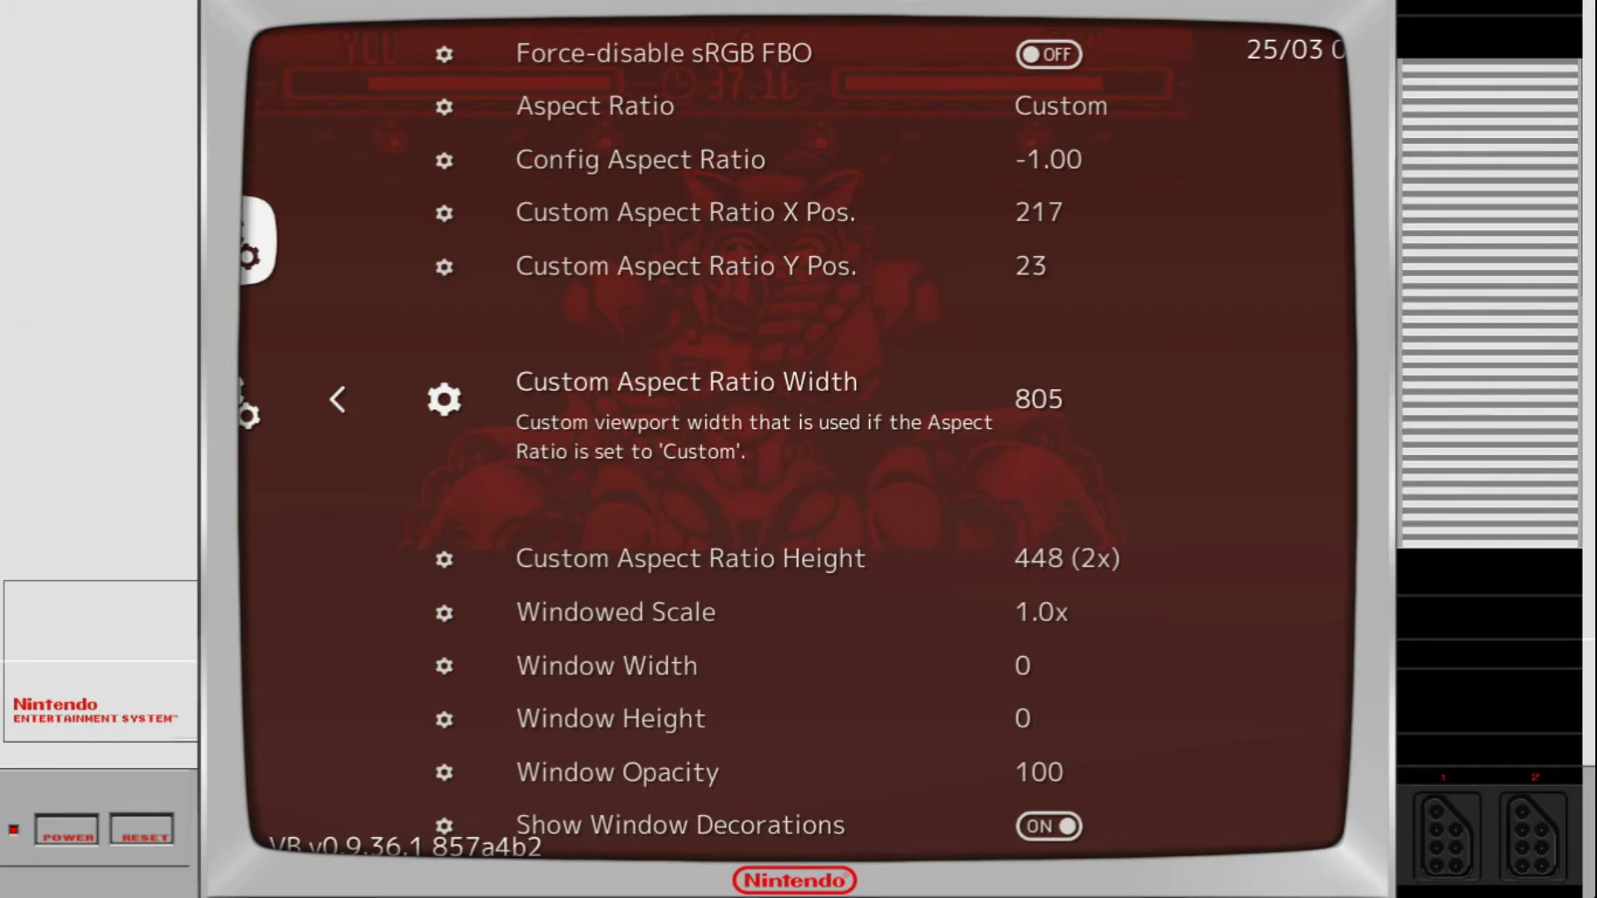
pyautogui.press('Right')
pyautogui.press('Right')
pyautogui.press('Right')
pyautogui.press('Right')
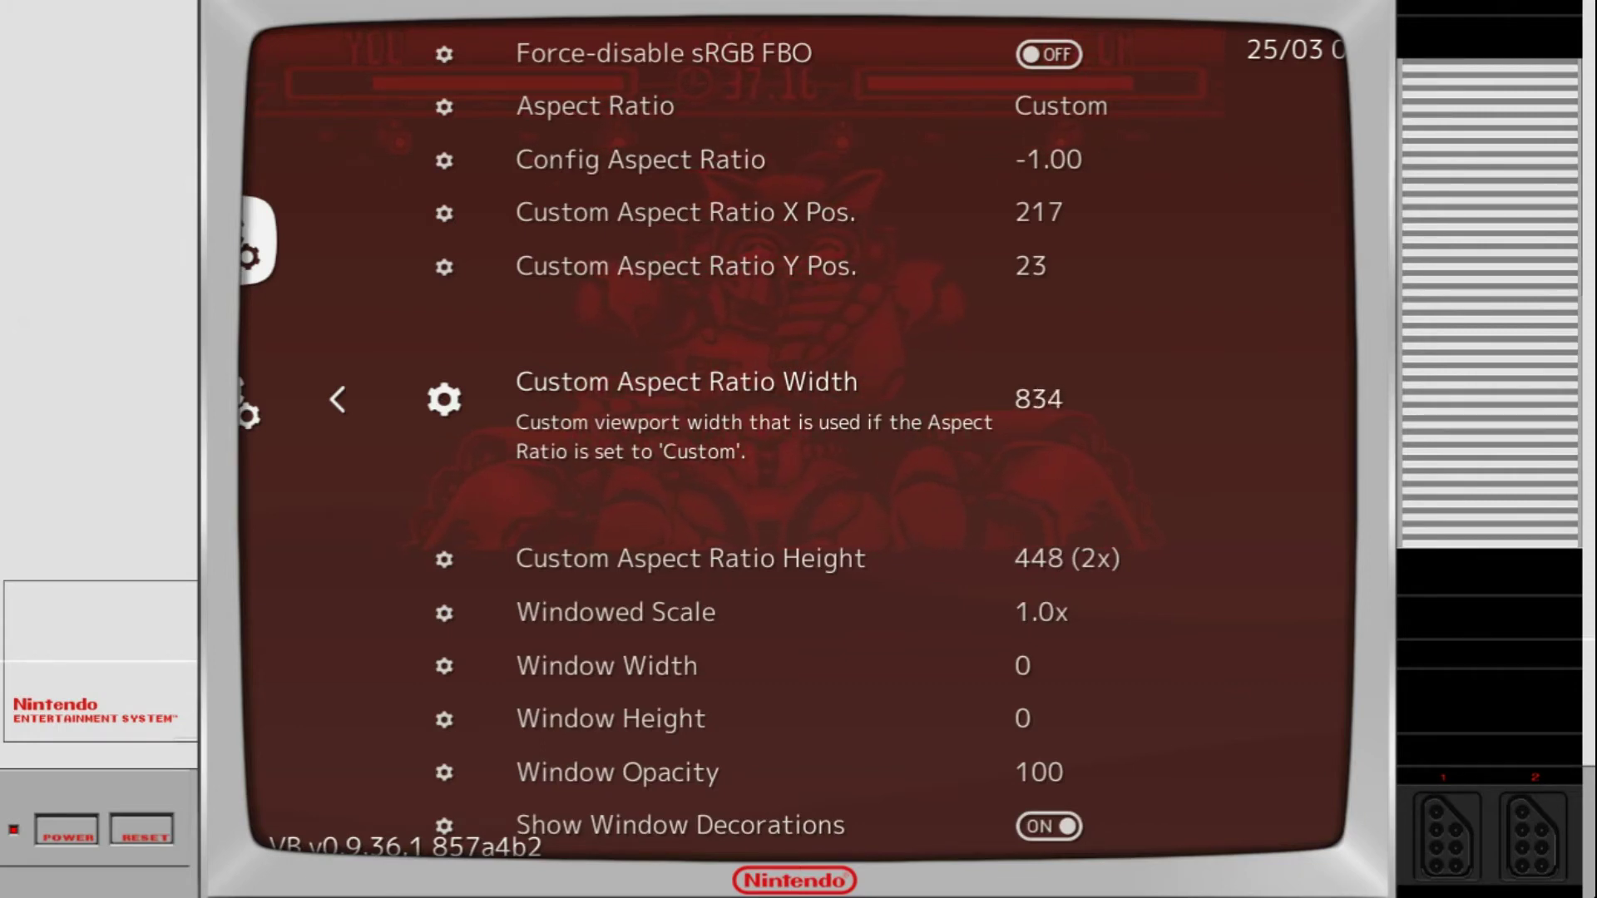
pyautogui.press('Right')
pyautogui.press('Right')
pyautogui.press('Right')
pyautogui.press('Right')
pyautogui.press('Right')
pyautogui.press('Right')
pyautogui.press('Right')
pyautogui.press('Right')
pyautogui.press('Right')
pyautogui.press('Right')
pyautogui.press('Right')
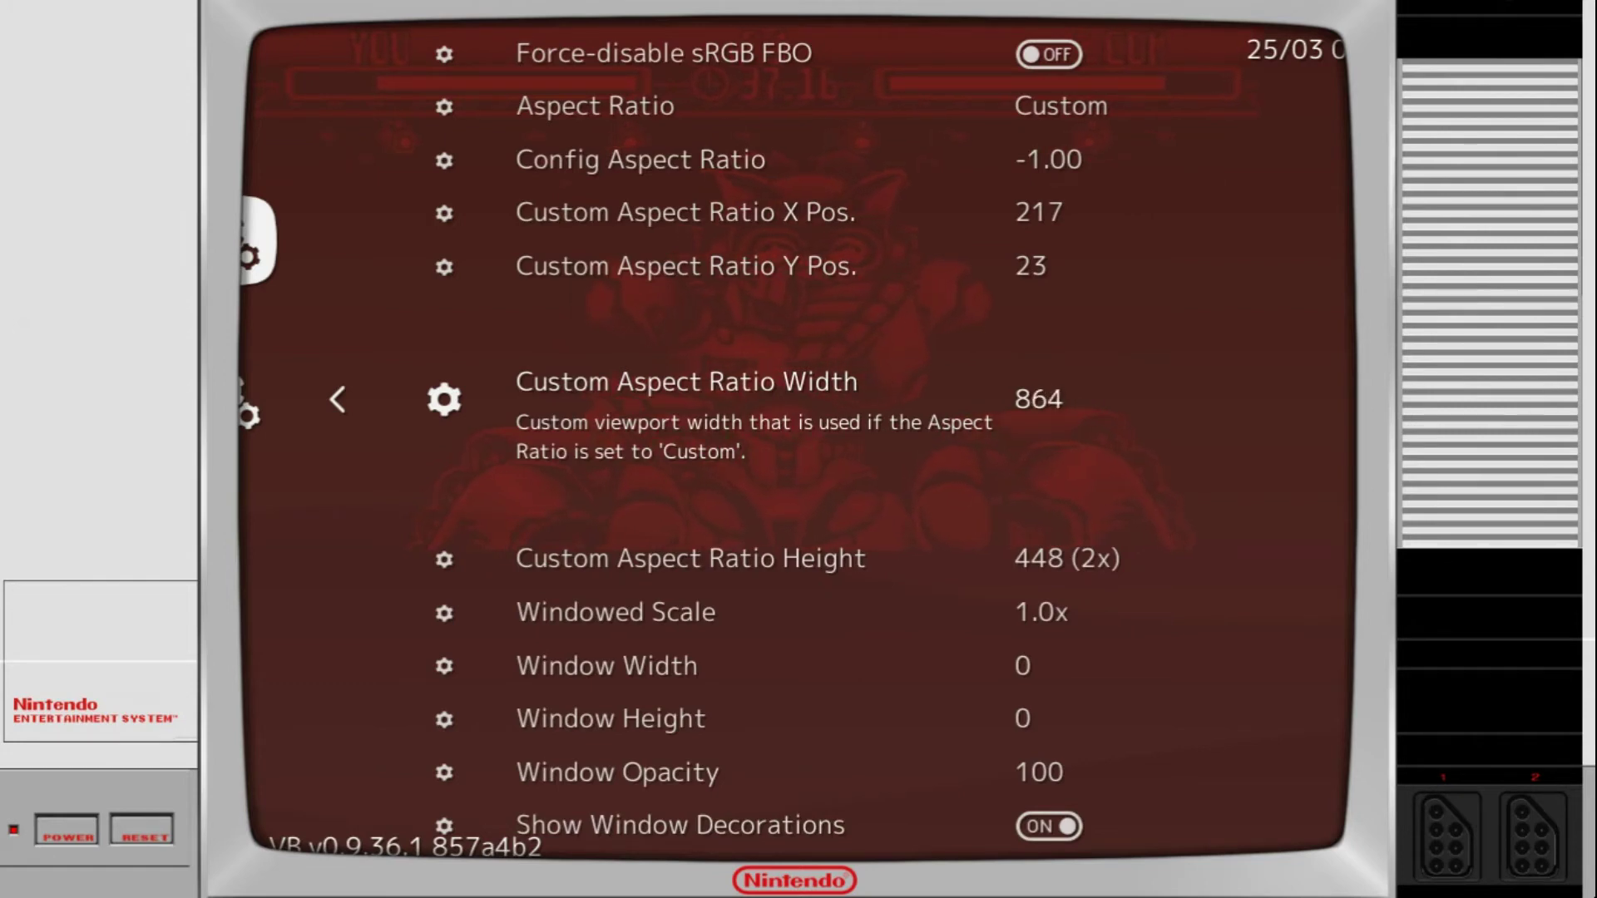
pyautogui.press('Right')
pyautogui.press('Right')
pyautogui.press('Right')
pyautogui.press('Right')
pyautogui.press('Right')
pyautogui.press('Right')
pyautogui.press('Right')
pyautogui.press('Right')
pyautogui.press('Right')
pyautogui.press('Right')
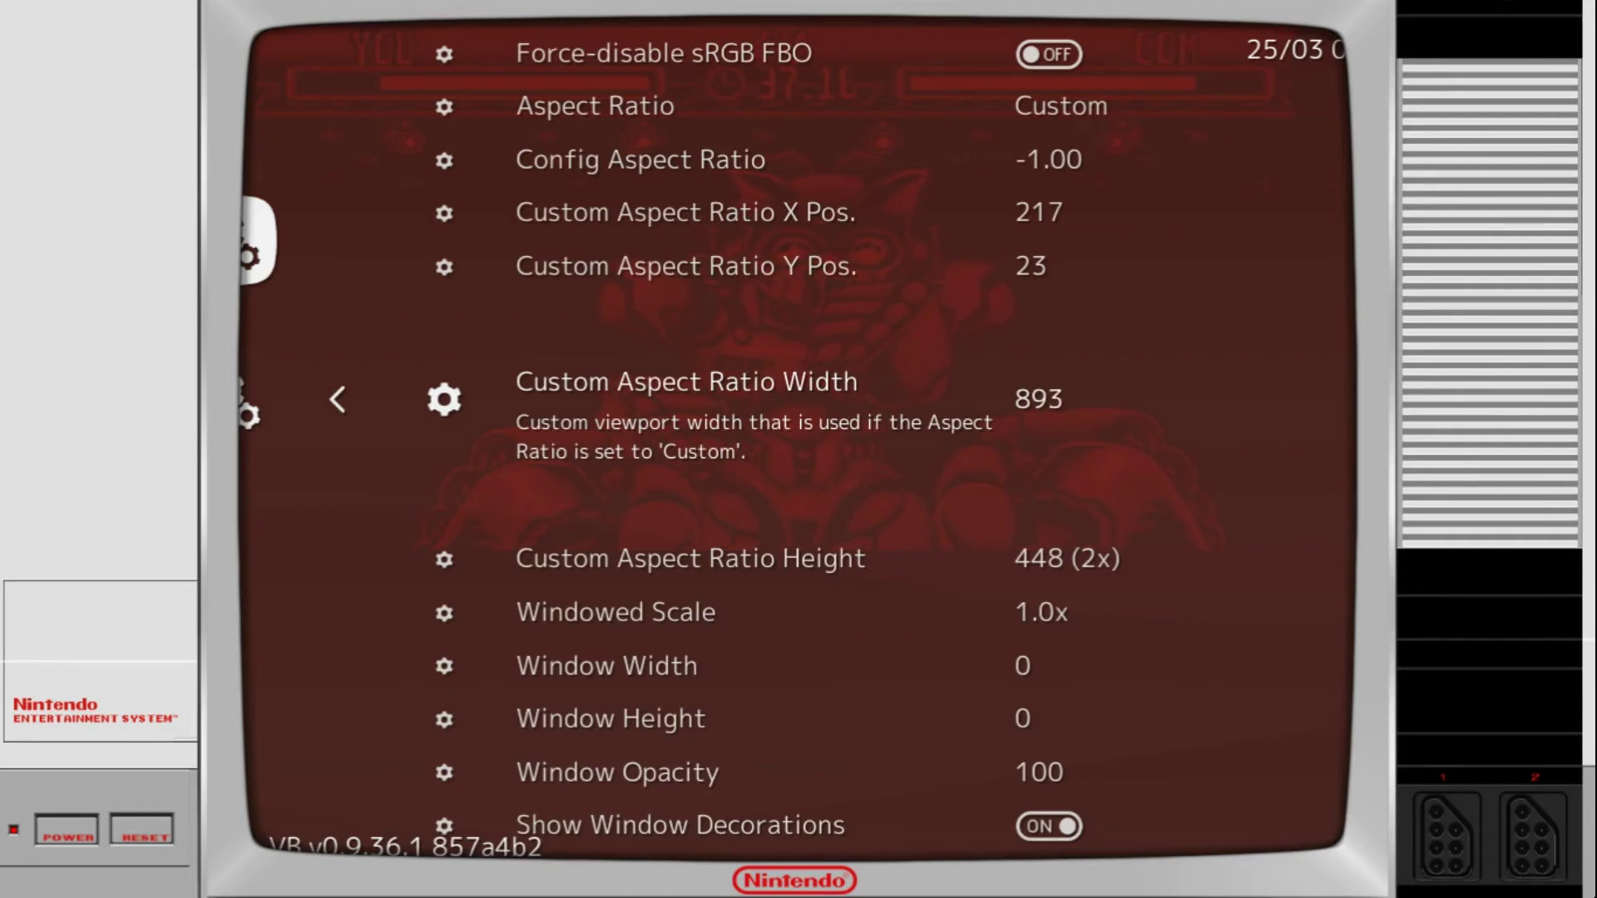
pyautogui.press('Right')
pyautogui.press('Right')
pyautogui.press('Right')
pyautogui.press('Right')
pyautogui.press('Right')
pyautogui.press('Right')
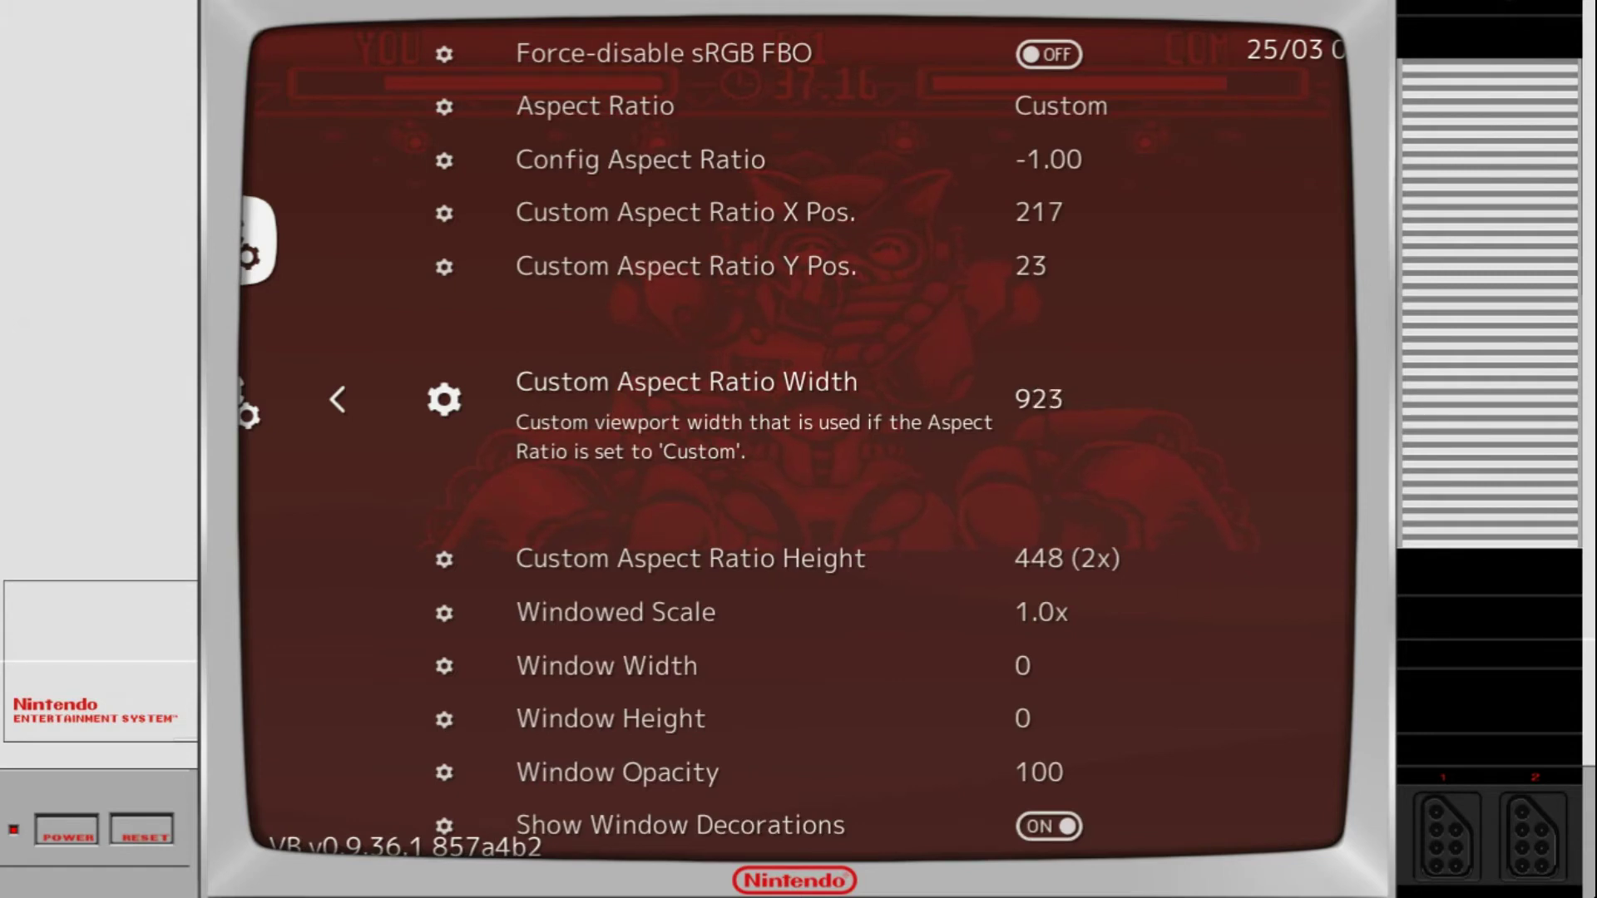
pyautogui.press('Right')
pyautogui.press('Right')
# - Increase the Custom Aspect Ratio Height to 709 so the game picture fills the television screen vertically
pyautogui.press('Down')
pyautogui.press('Right')
pyautogui.press('Right')
pyautogui.press('Right')
pyautogui.press('Right')
pyautogui.press('Right')
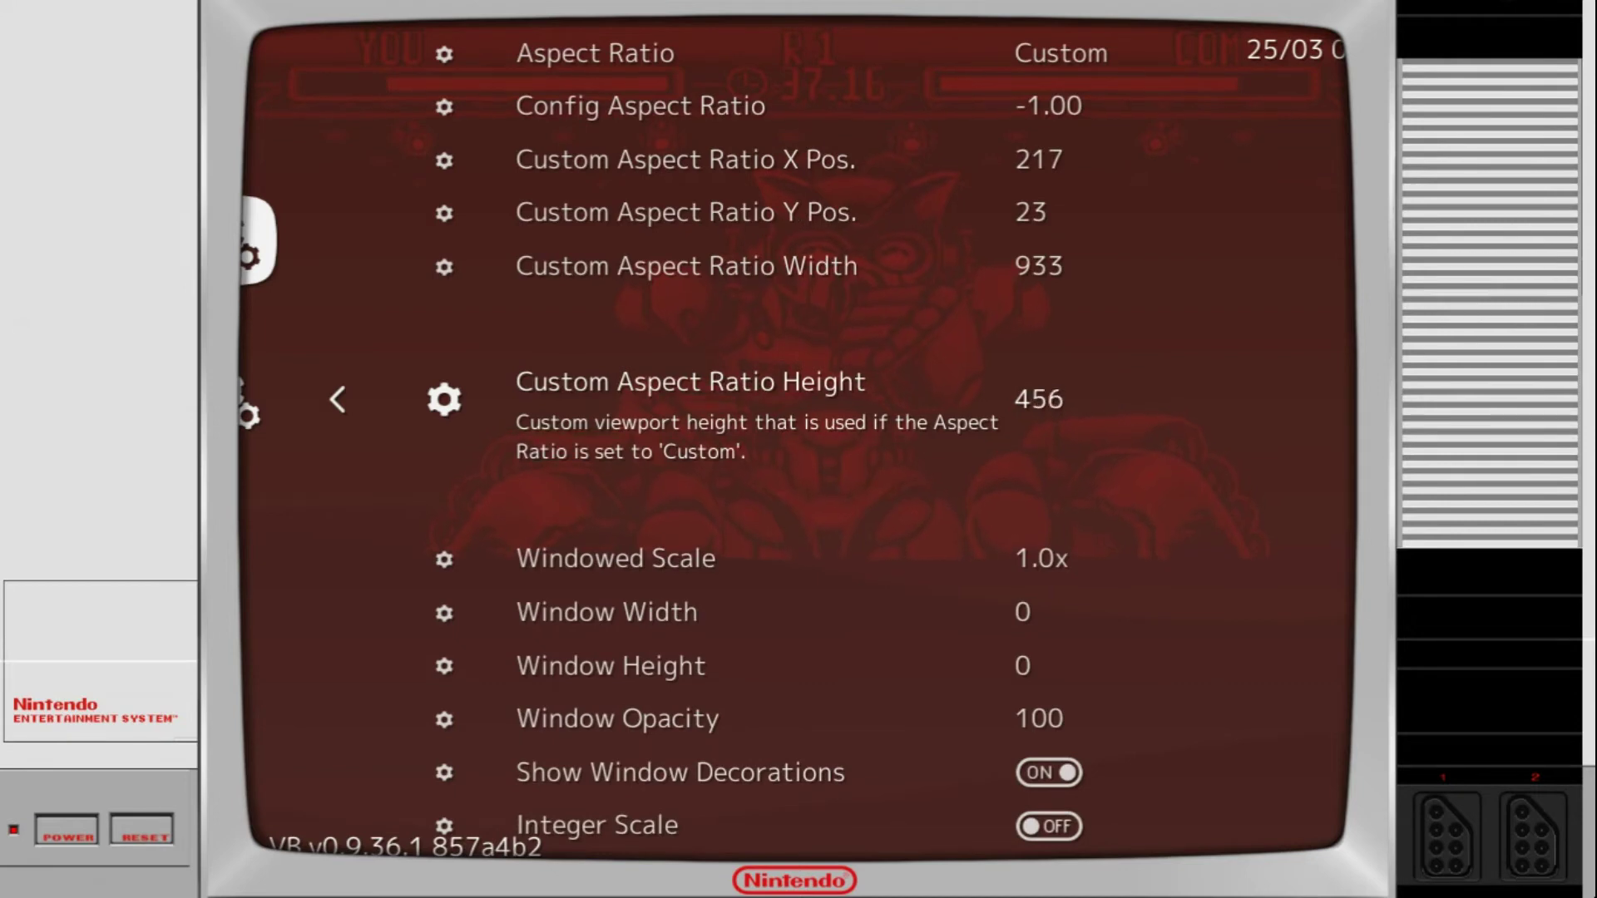
pyautogui.press('Right')
pyautogui.press('Right')
pyautogui.press('Right')
pyautogui.press('Right')
pyautogui.press('Right')
pyautogui.press('Right')
pyautogui.press('Right')
pyautogui.press('Right')
pyautogui.press('Right')
pyautogui.press('Right')
pyautogui.press('Right')
pyautogui.press('Right')
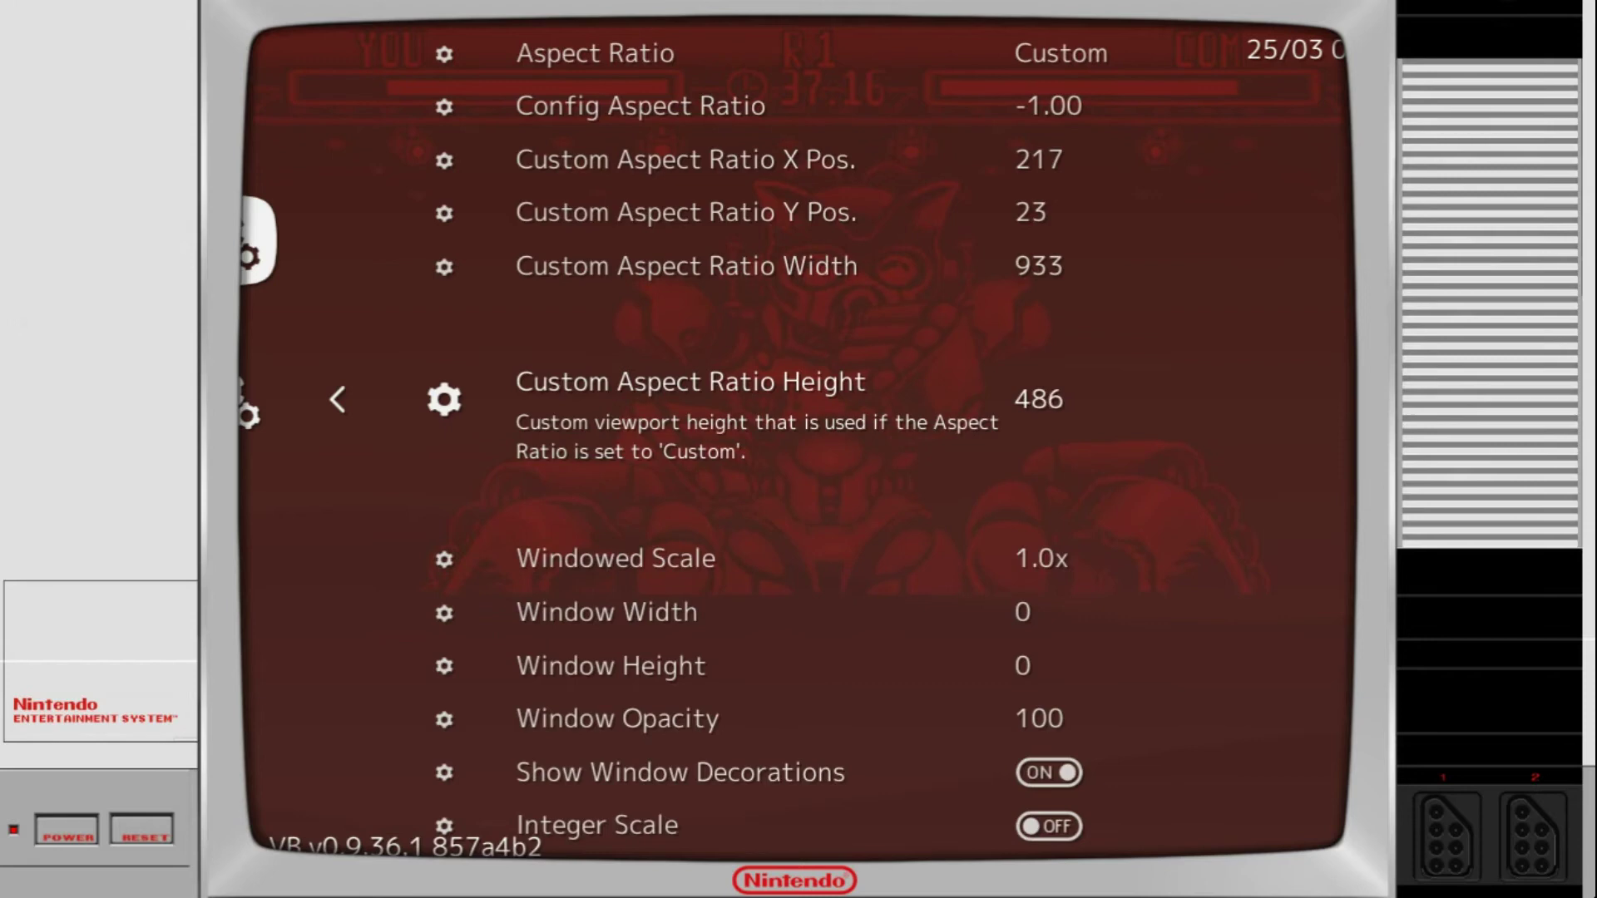
pyautogui.press('Right')
pyautogui.press('Right')
pyautogui.press('Right')
pyautogui.press('Right')
pyautogui.press('Right')
pyautogui.press('Right')
pyautogui.press('Right')
pyautogui.press('Right')
pyautogui.press('Right')
pyautogui.press('Right')
pyautogui.press('Right')
pyautogui.press('Right')
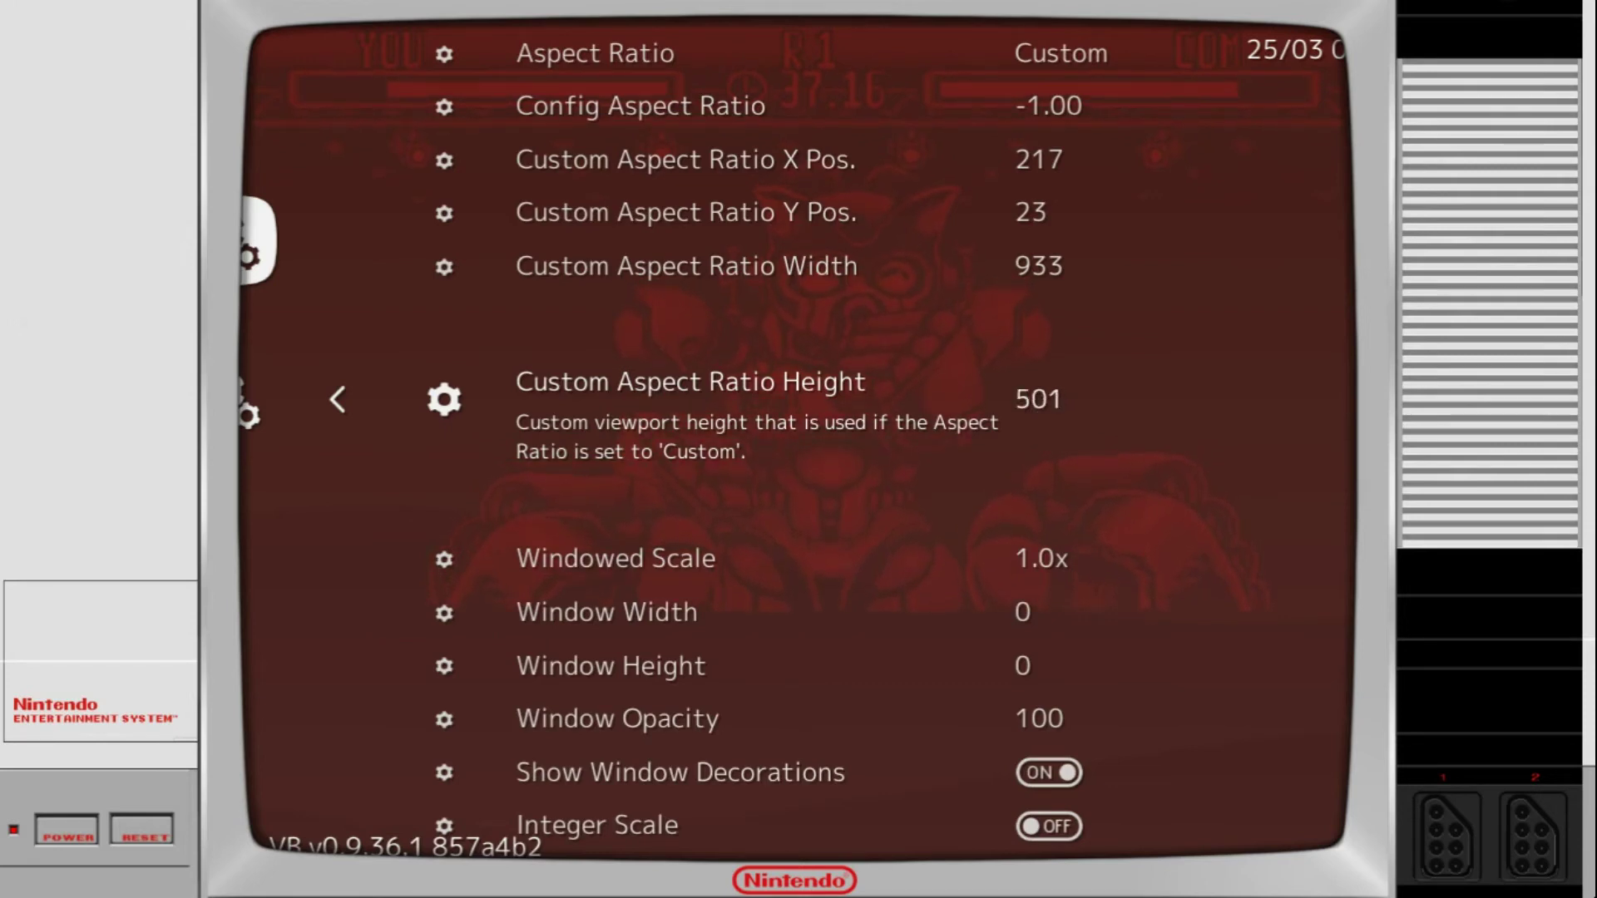
pyautogui.press('Right')
pyautogui.press('Right')
pyautogui.press('Right')
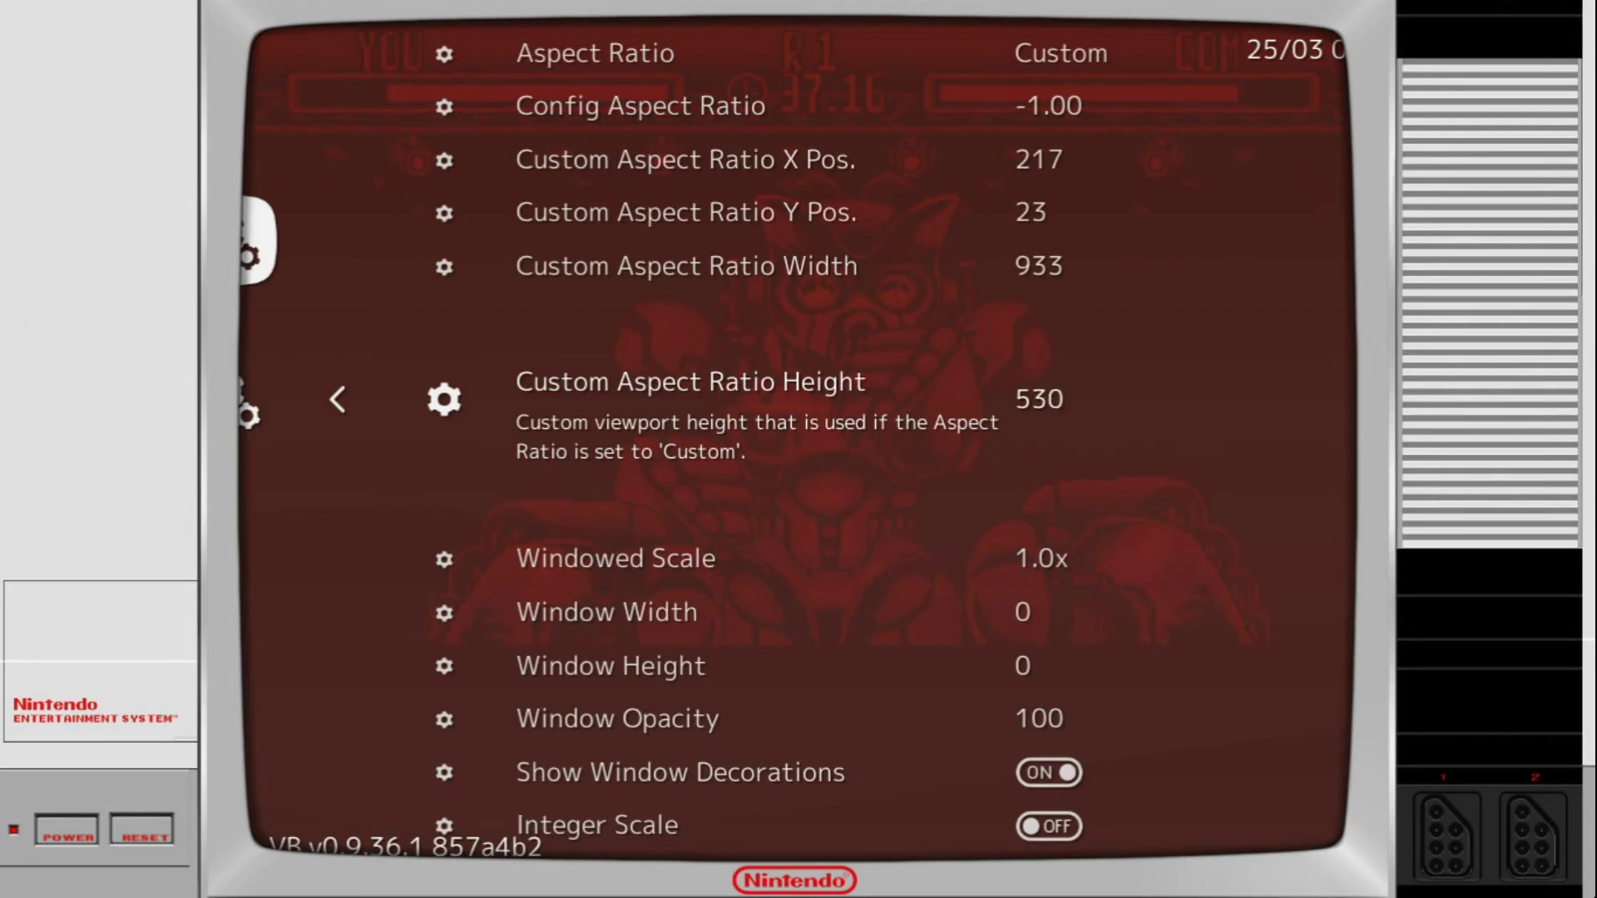
pyautogui.press('Right')
pyautogui.press('Right')
pyautogui.press('Right')
pyautogui.press('Right')
pyautogui.press('Right')
pyautogui.press('Right')
pyautogui.press('Right')
pyautogui.press('Right')
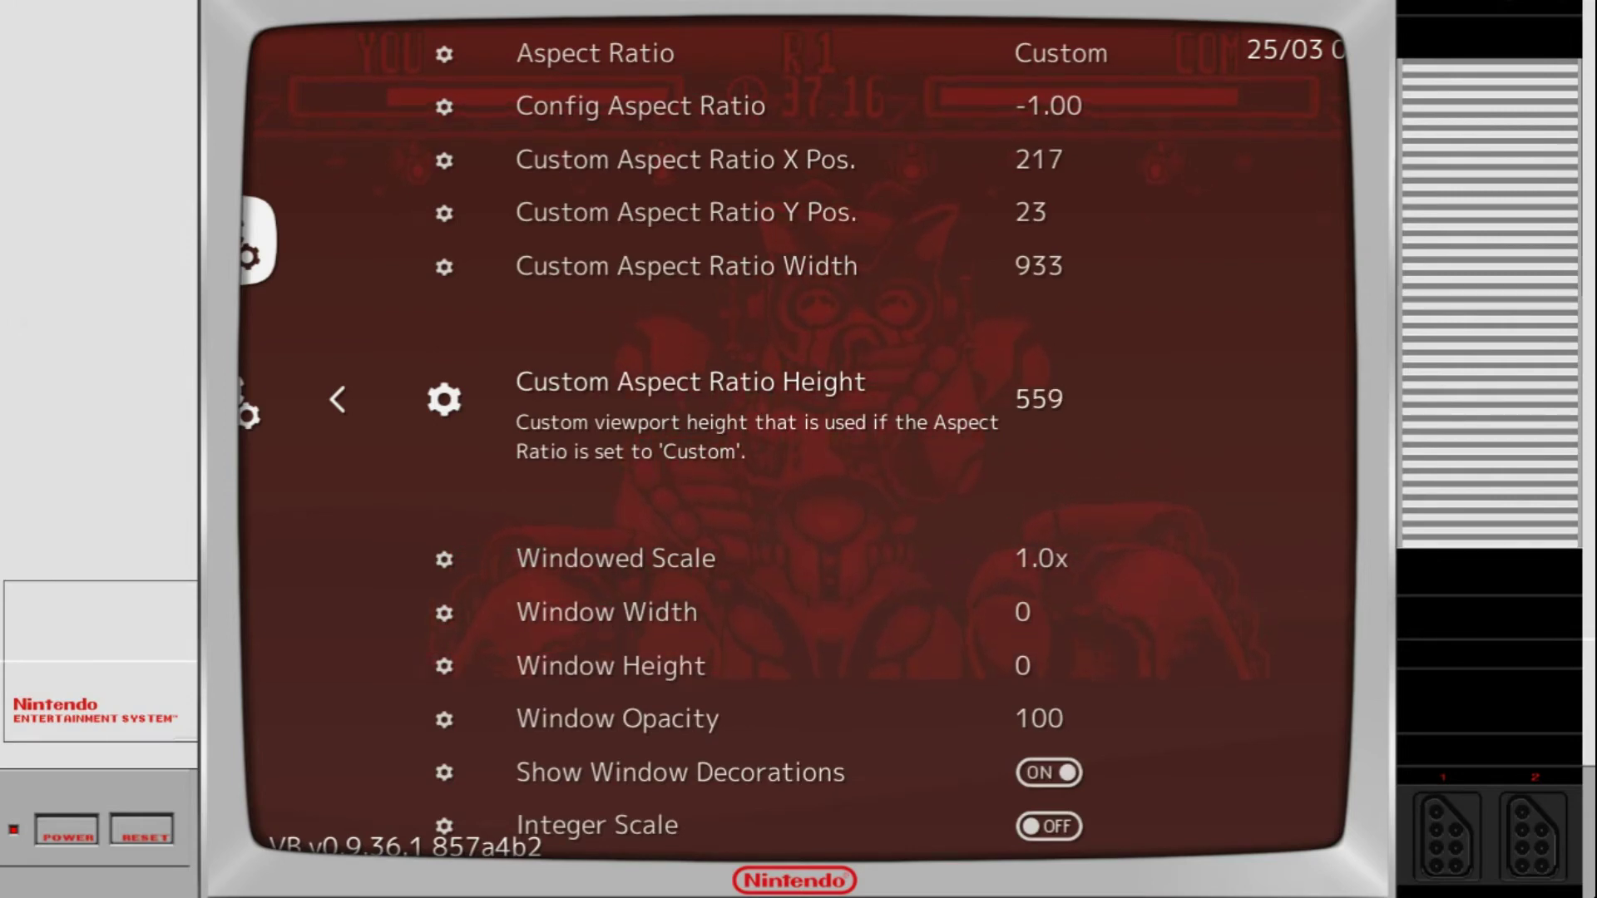
pyautogui.press('Right')
pyautogui.press('Right')
pyautogui.press('Right')
pyautogui.press('Right')
pyautogui.press('Right')
pyautogui.press('Right')
pyautogui.press('Right')
pyautogui.press('Right')
pyautogui.press('Right')
pyautogui.press('Right')
pyautogui.press('Right')
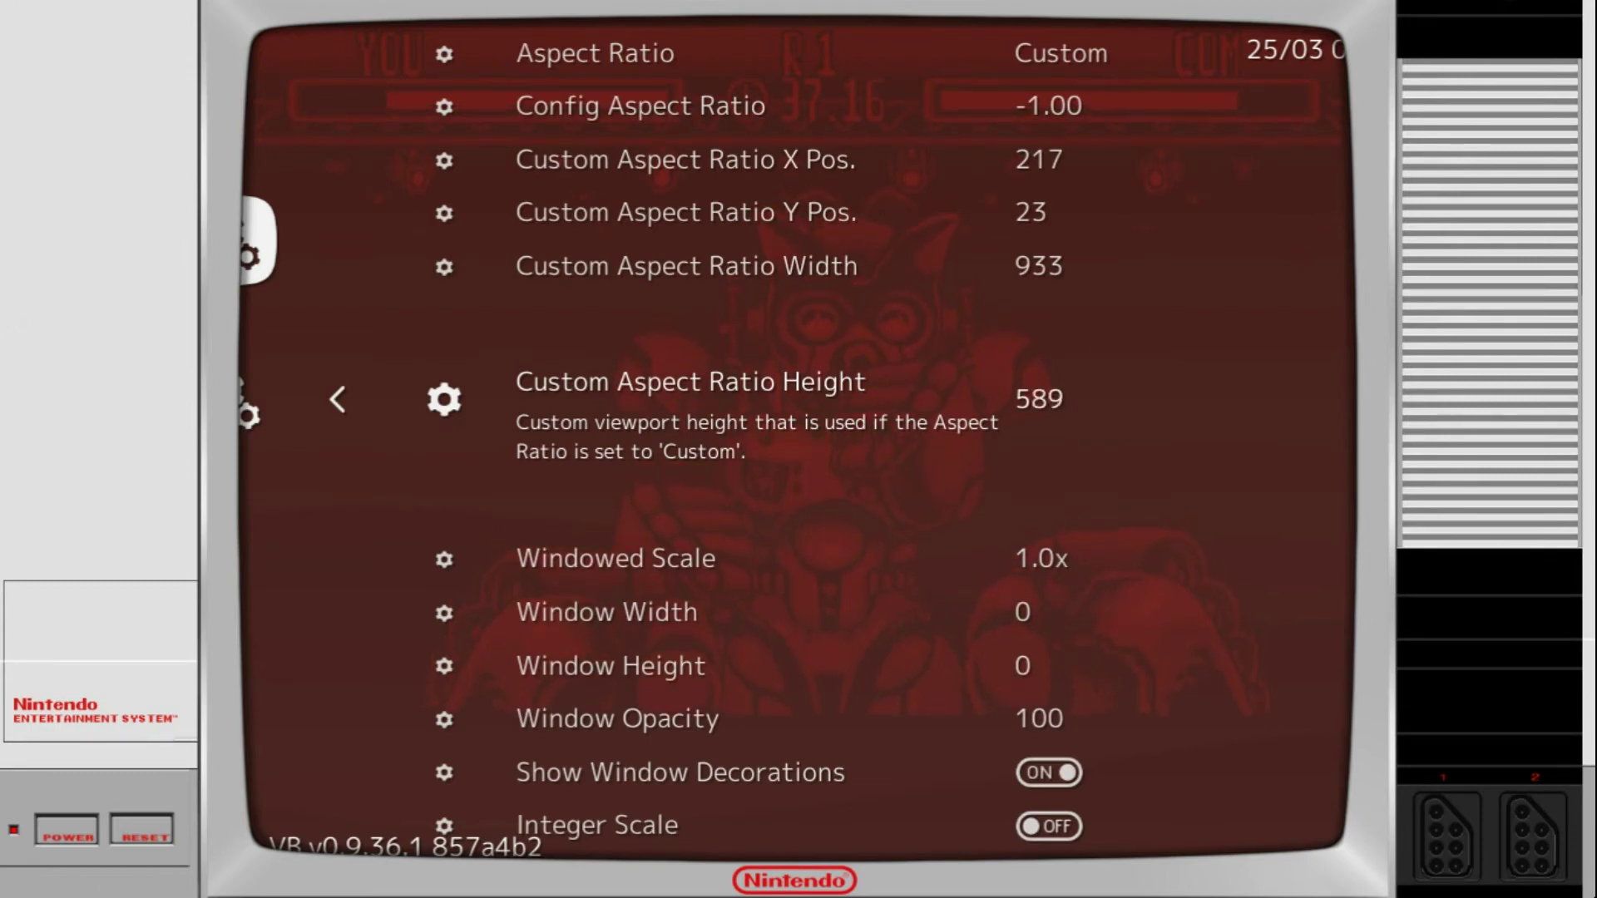
pyautogui.press('Right')
pyautogui.press('Right')
pyautogui.press('Right')
pyautogui.press('Right')
pyautogui.press('Right')
pyautogui.press('Right')
pyautogui.press('Right')
pyautogui.press('Right')
pyautogui.press('Right')
pyautogui.press('Right')
pyautogui.press('Right')
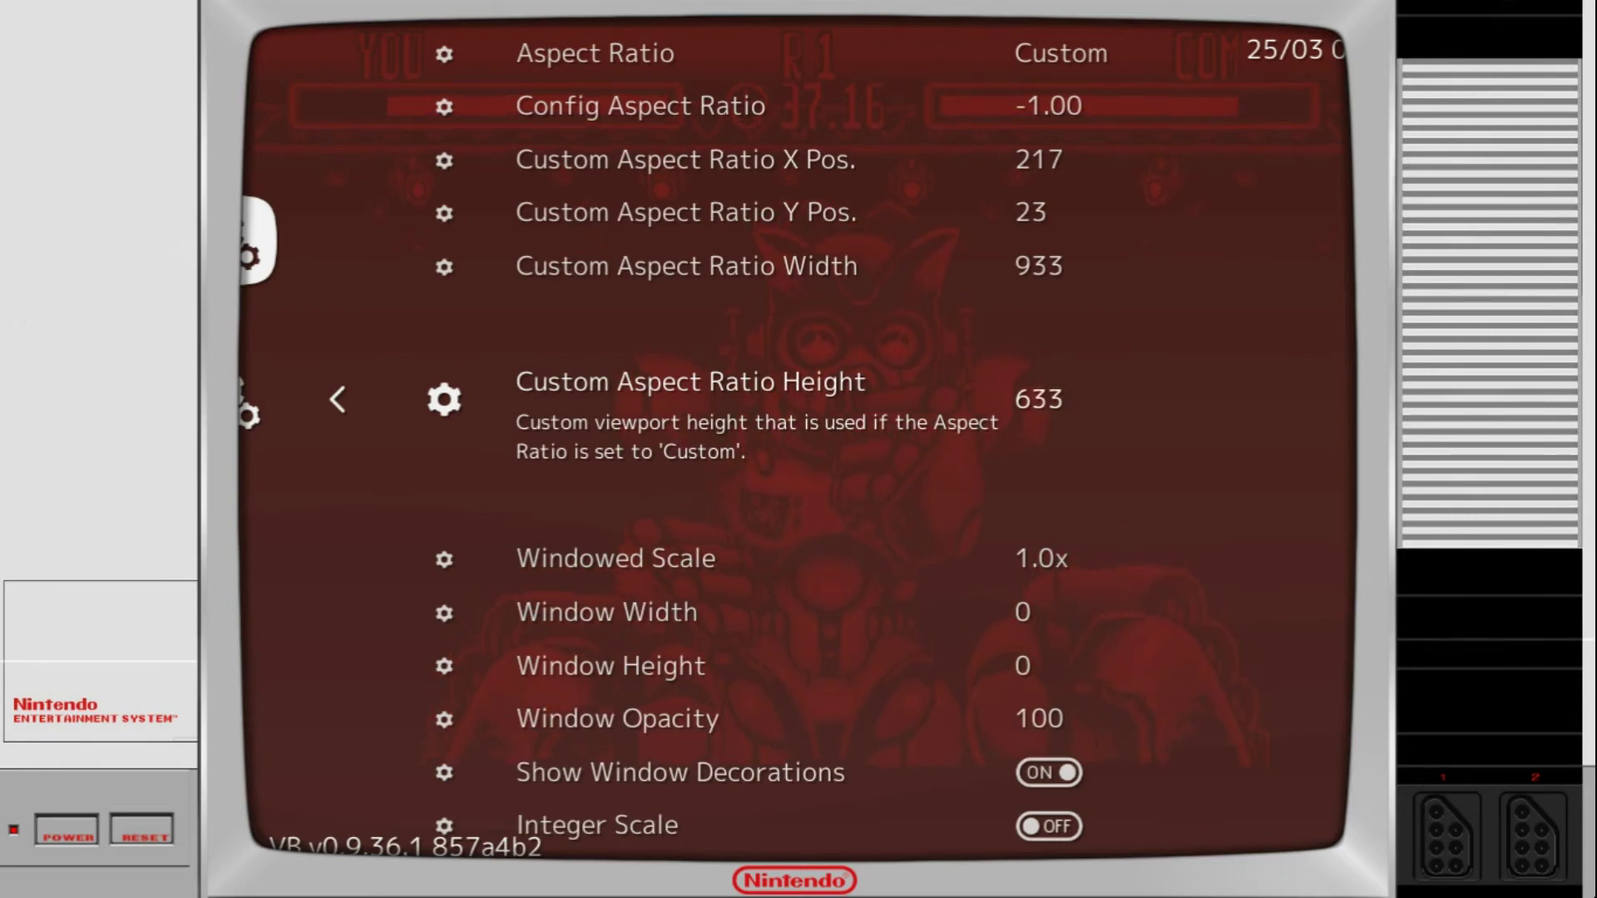
pyautogui.press('Right')
pyautogui.press('Right')
pyautogui.press('Right')
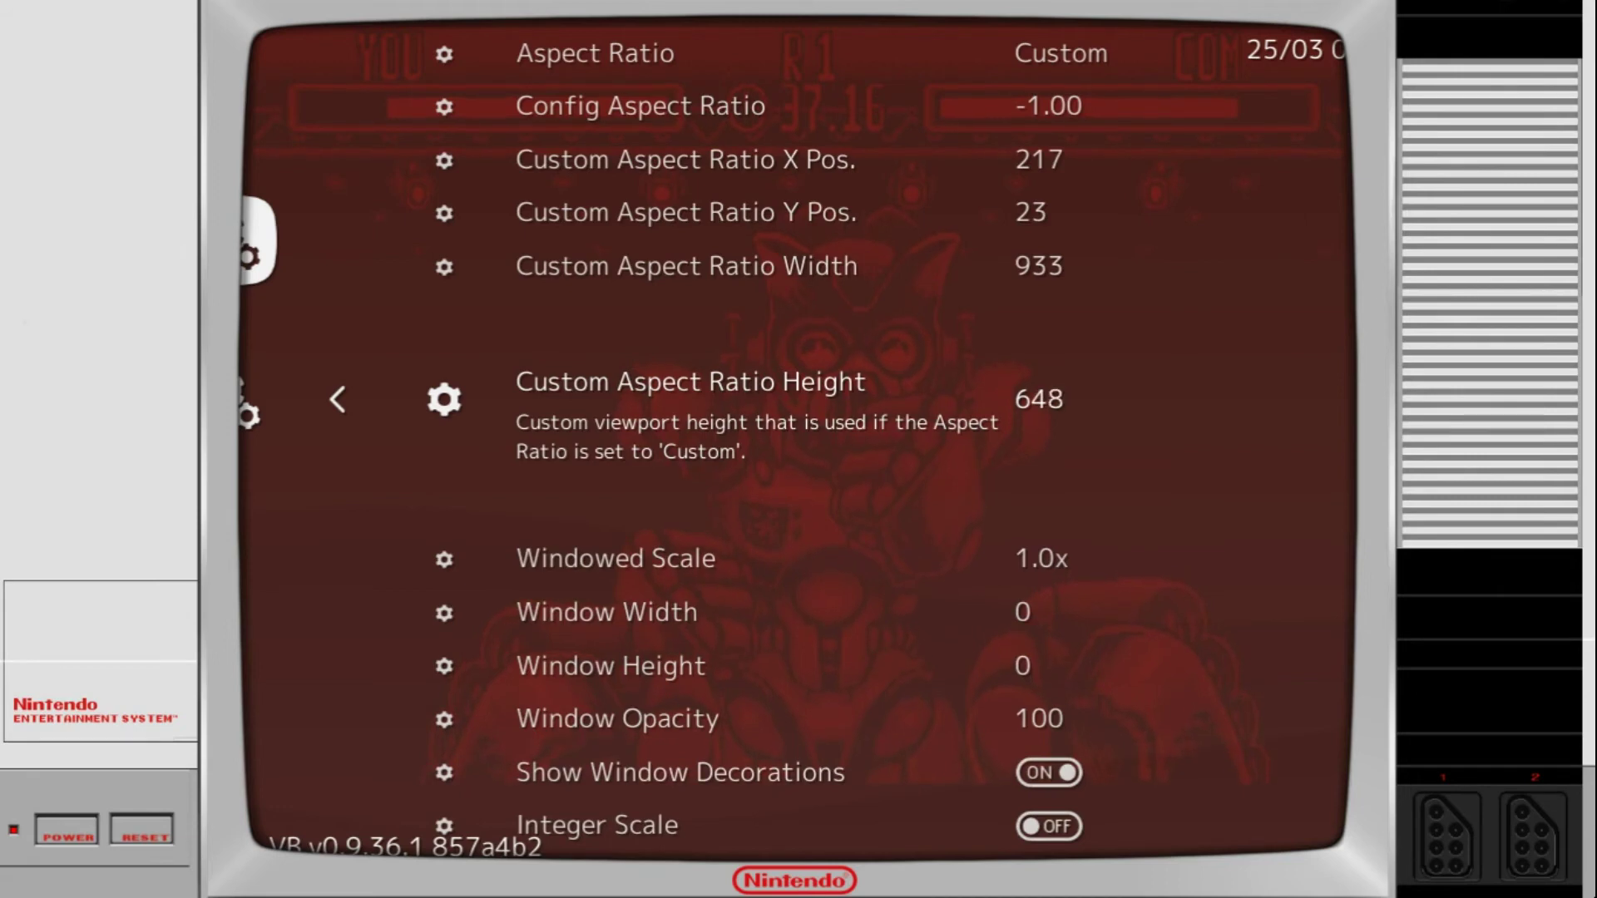
pyautogui.press('Right')
pyautogui.press('Right')
pyautogui.press('Right')
pyautogui.press('Right')
pyautogui.press('Right')
pyautogui.press('Right')
pyautogui.press('Right')
pyautogui.press('Right')
pyautogui.press('Right')
pyautogui.press('Right')
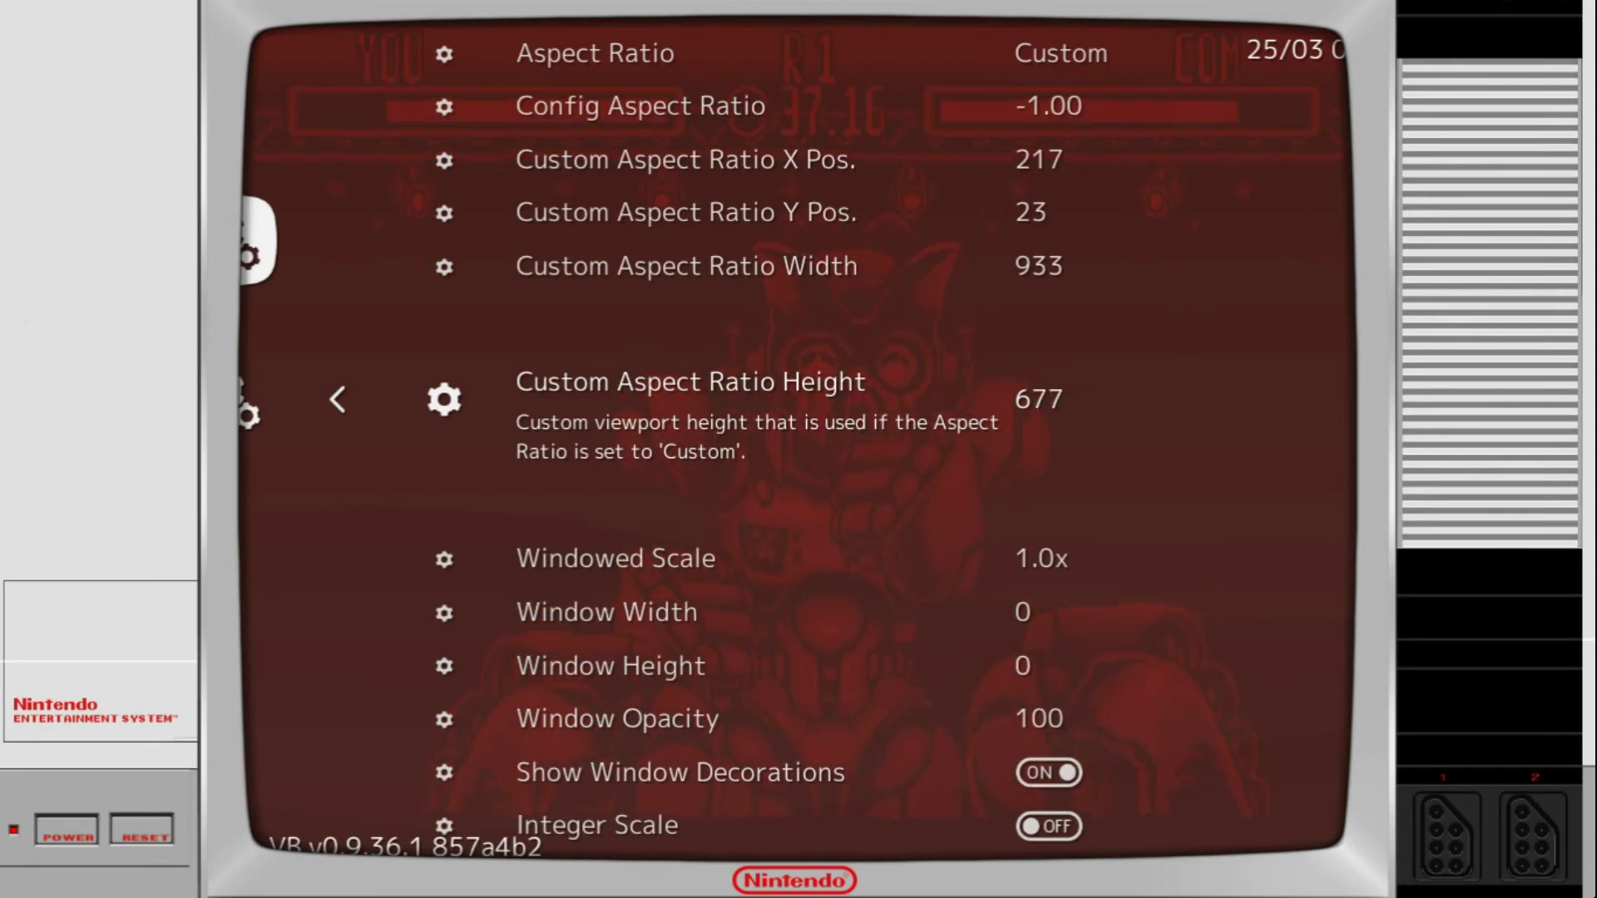
pyautogui.press('Right')
pyautogui.press('Right')
pyautogui.press('Right')
pyautogui.press('Right')
pyautogui.press('Right')
pyautogui.press('Right')
pyautogui.press('Right')
pyautogui.press('Right')
pyautogui.press('Right')
pyautogui.press('Right')
pyautogui.press('Right')
pyautogui.press('Right')
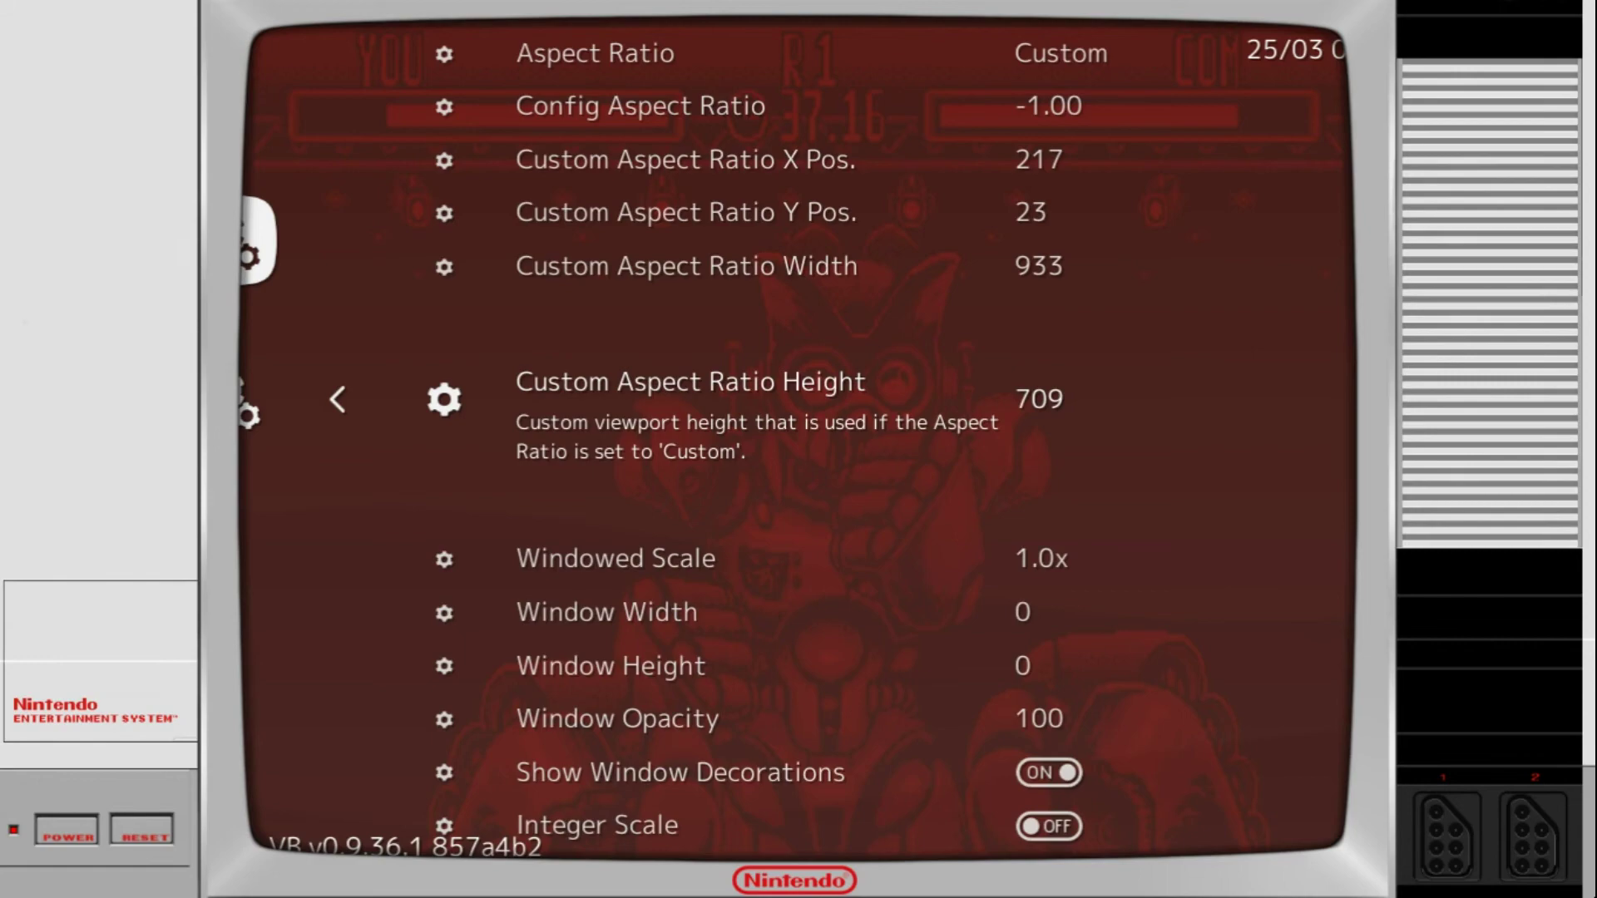
# - Leave the video settings and resume the running game from the Quick Menu
pyautogui.press('BackSpace')
pyautogui.press('Left')
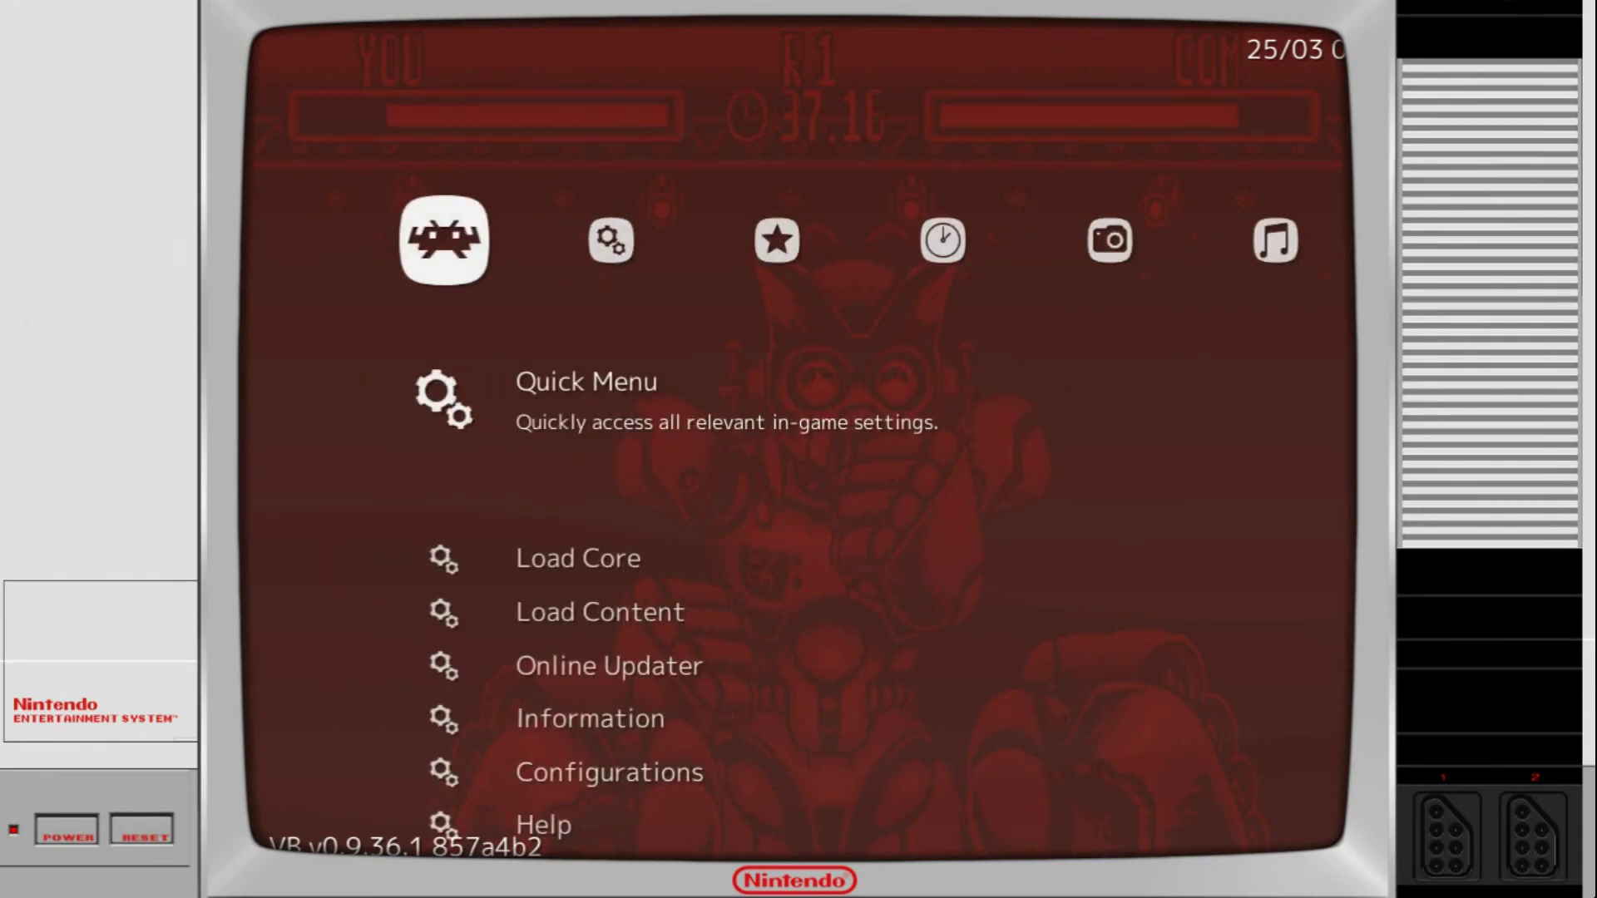
pyautogui.press('Return')
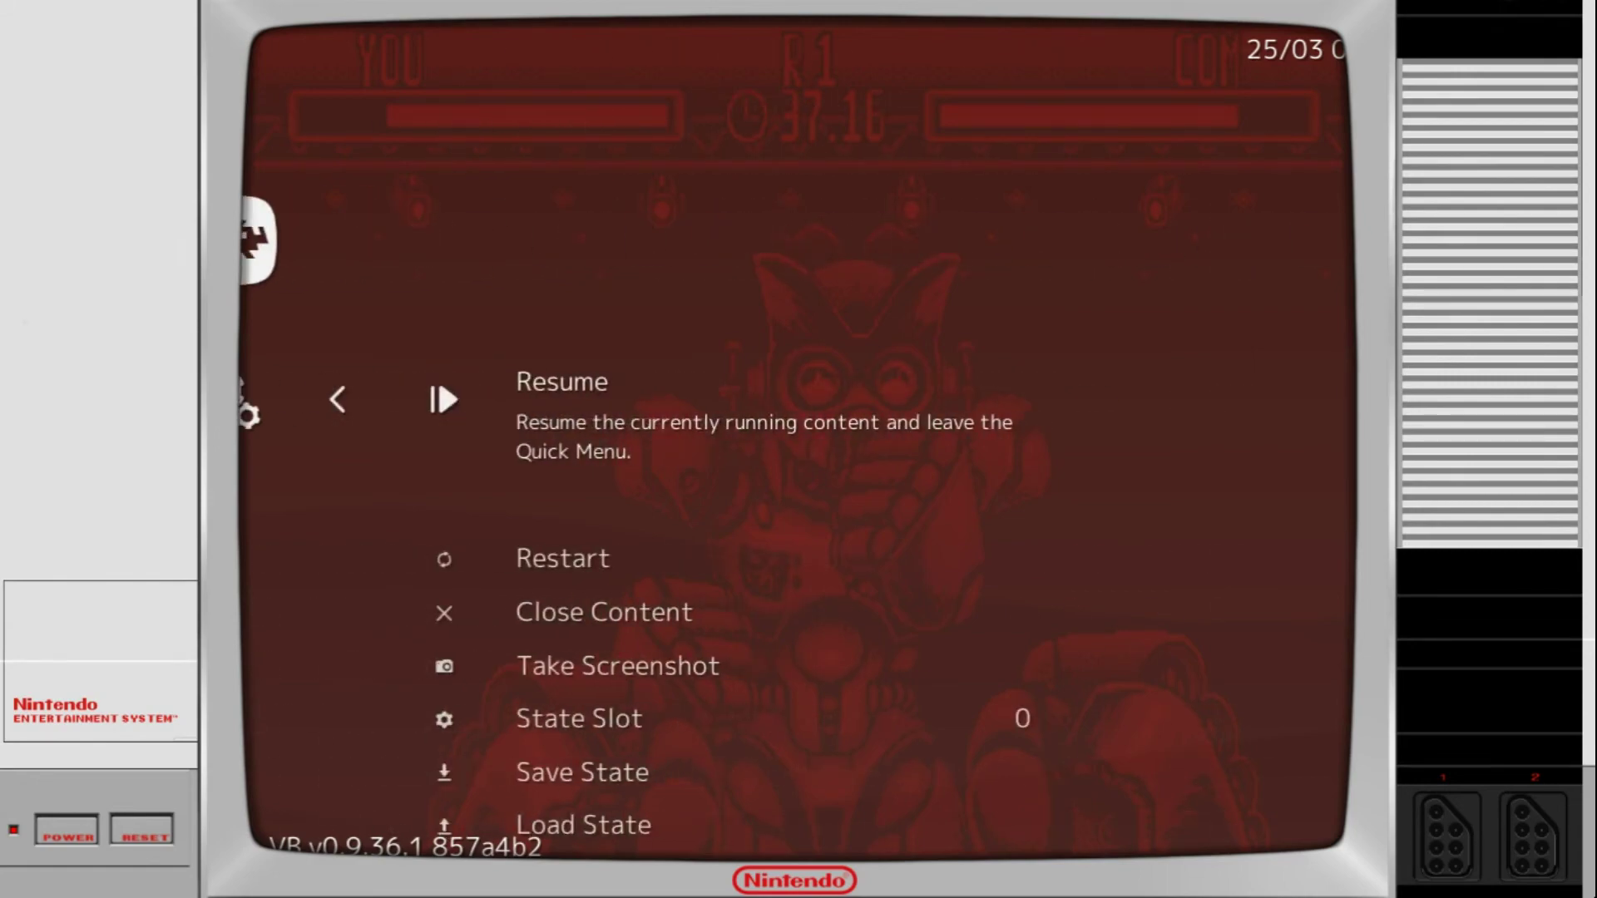
pyautogui.press('Return')
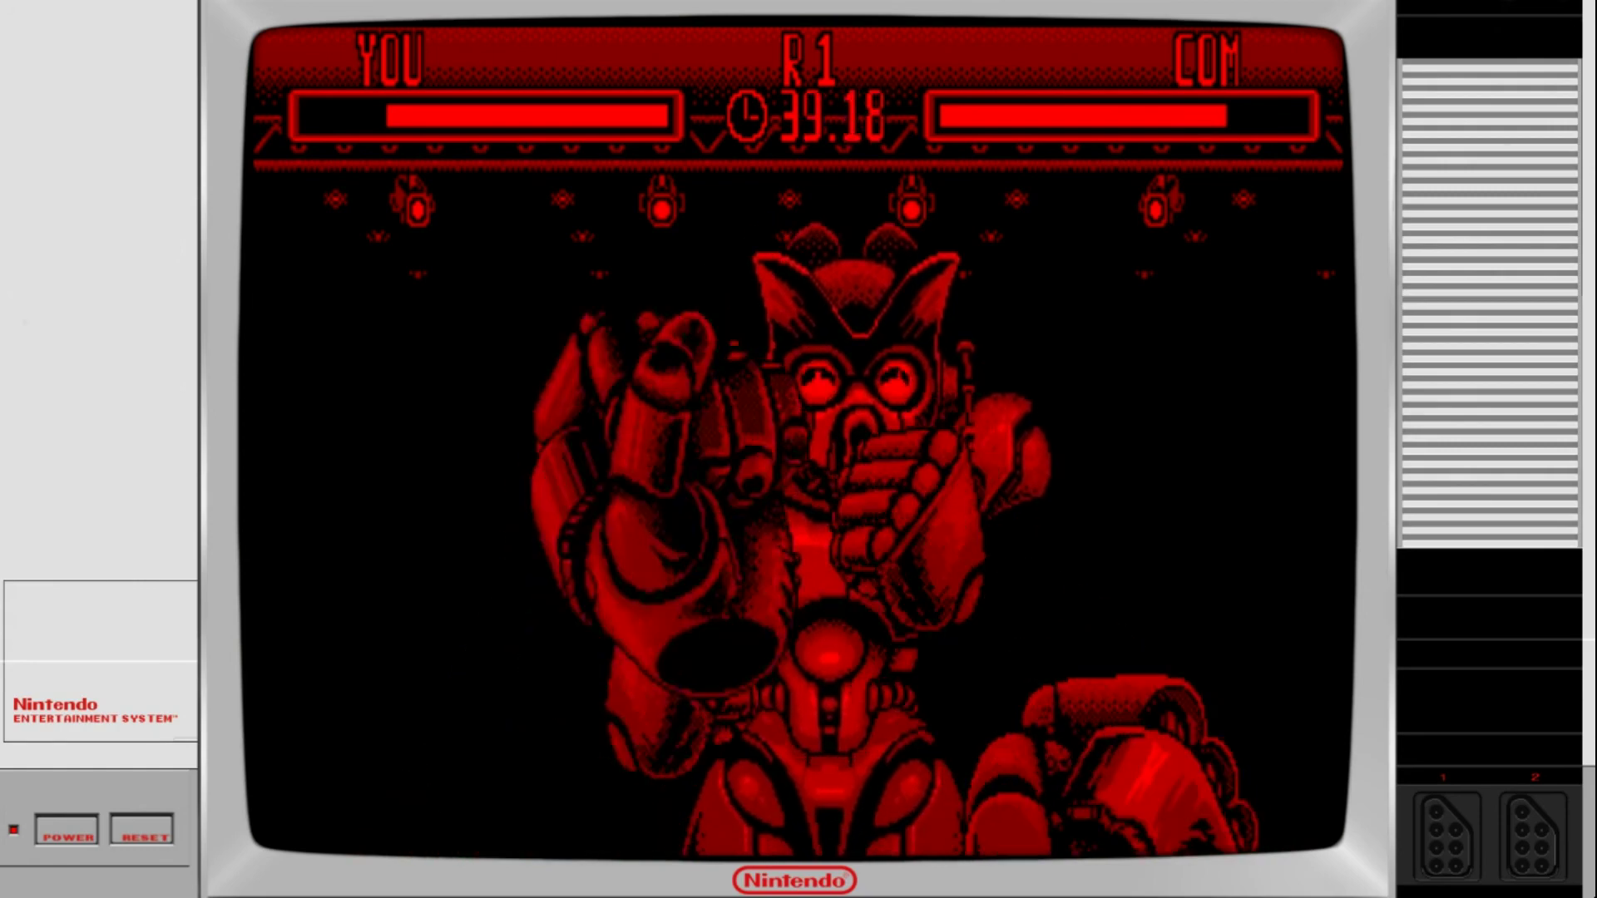
# - Play the robot boxing match with a series of punches to check how the game picture fits the television overlay
pyautogui.press('z')
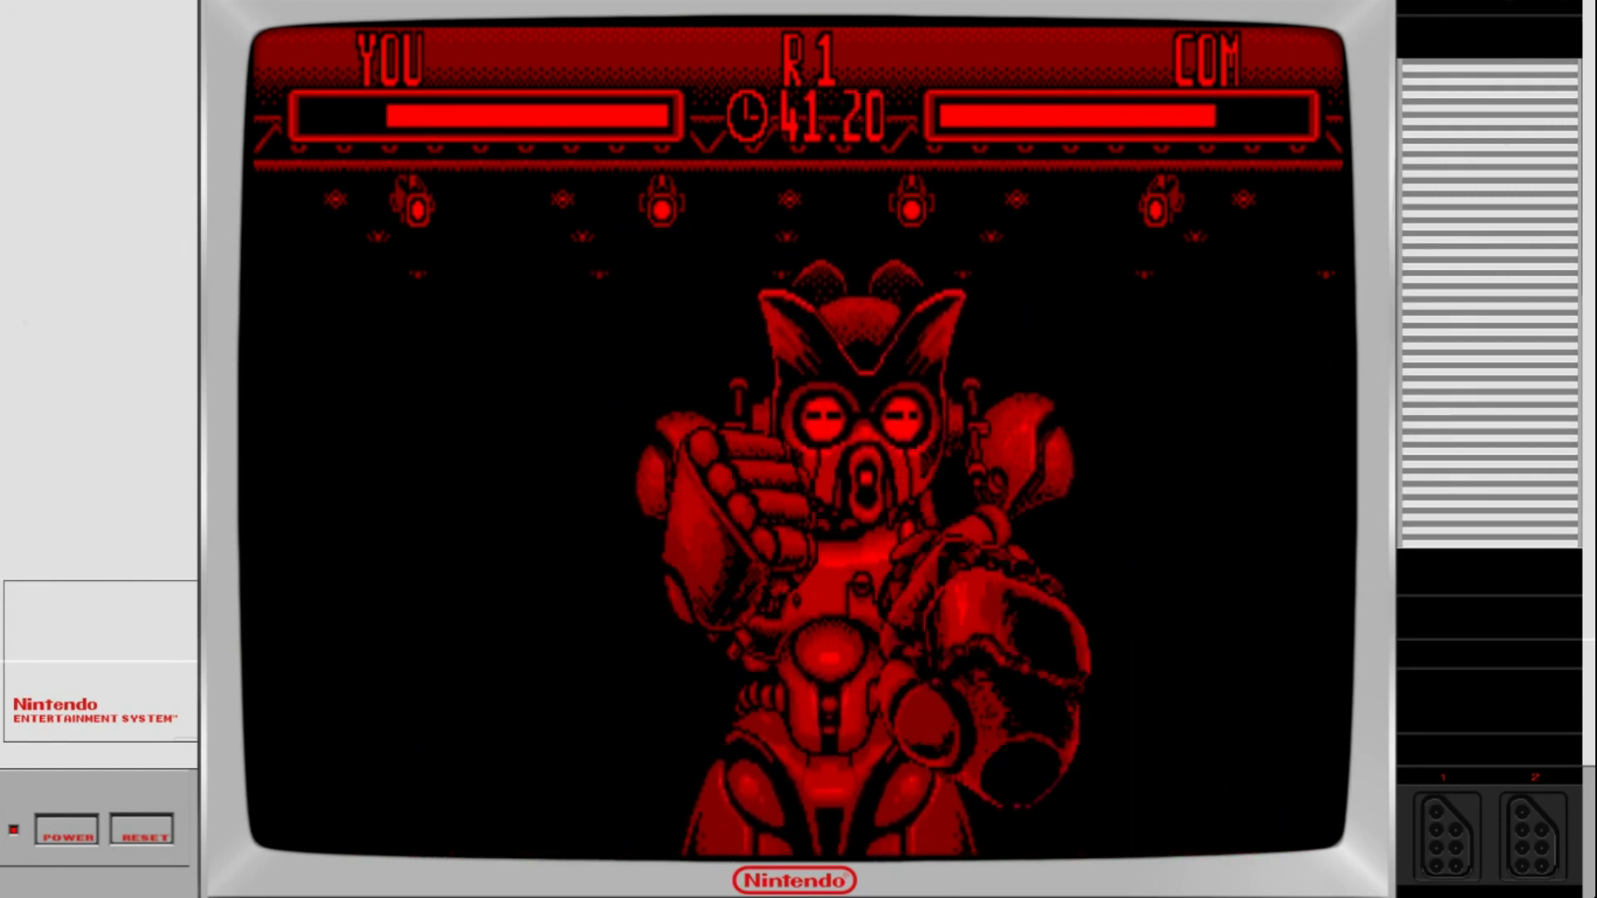
pyautogui.press('x')
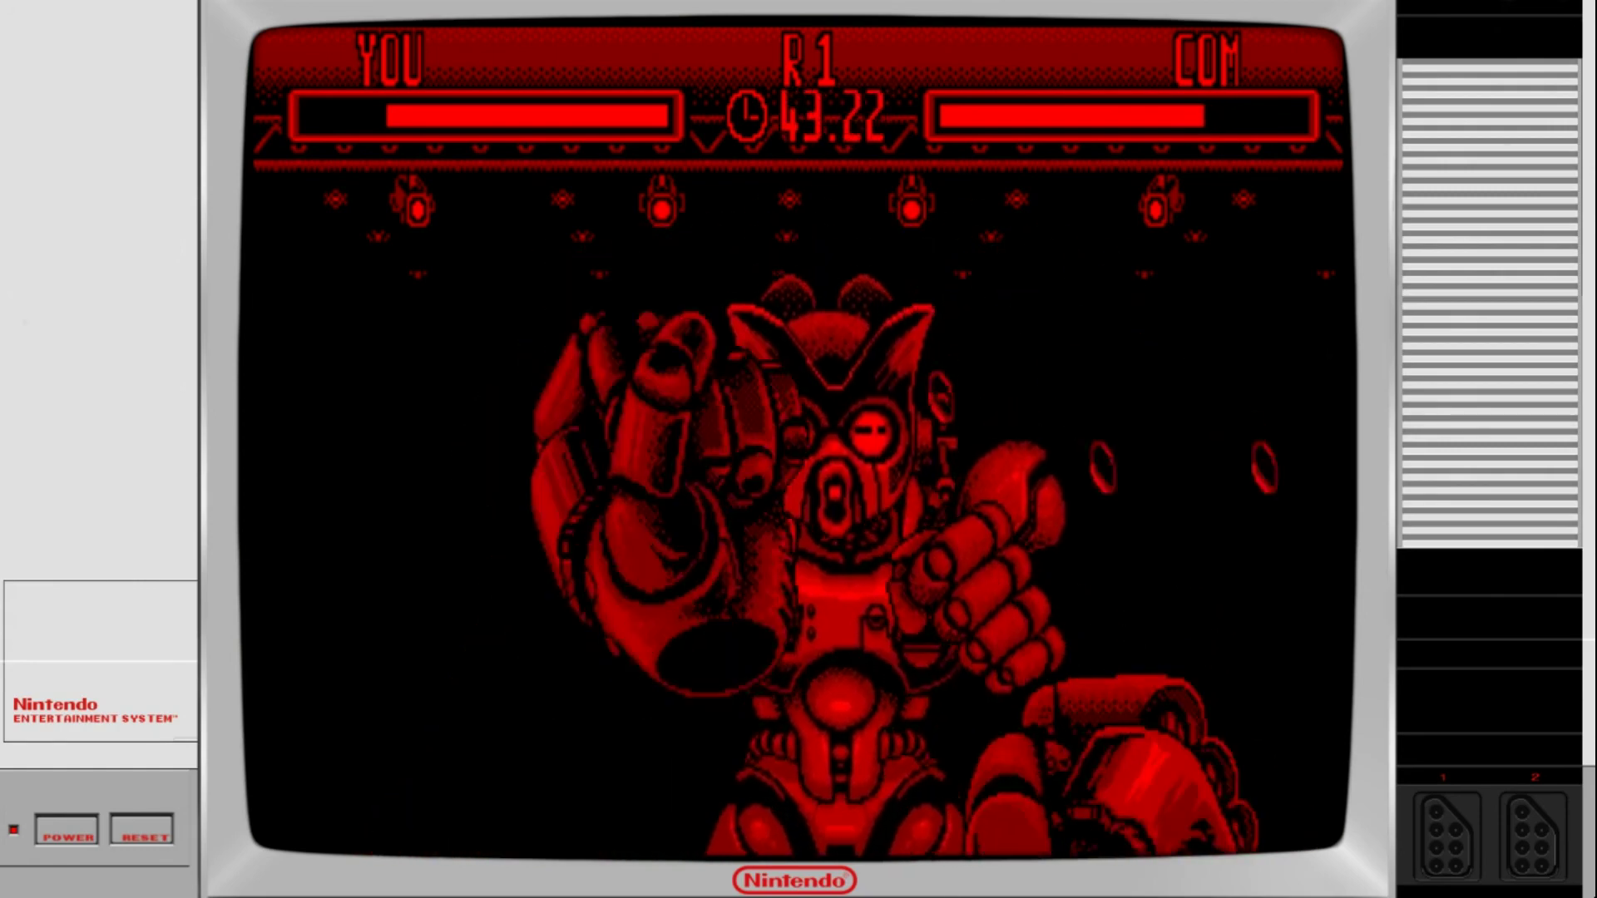
pyautogui.press('x')
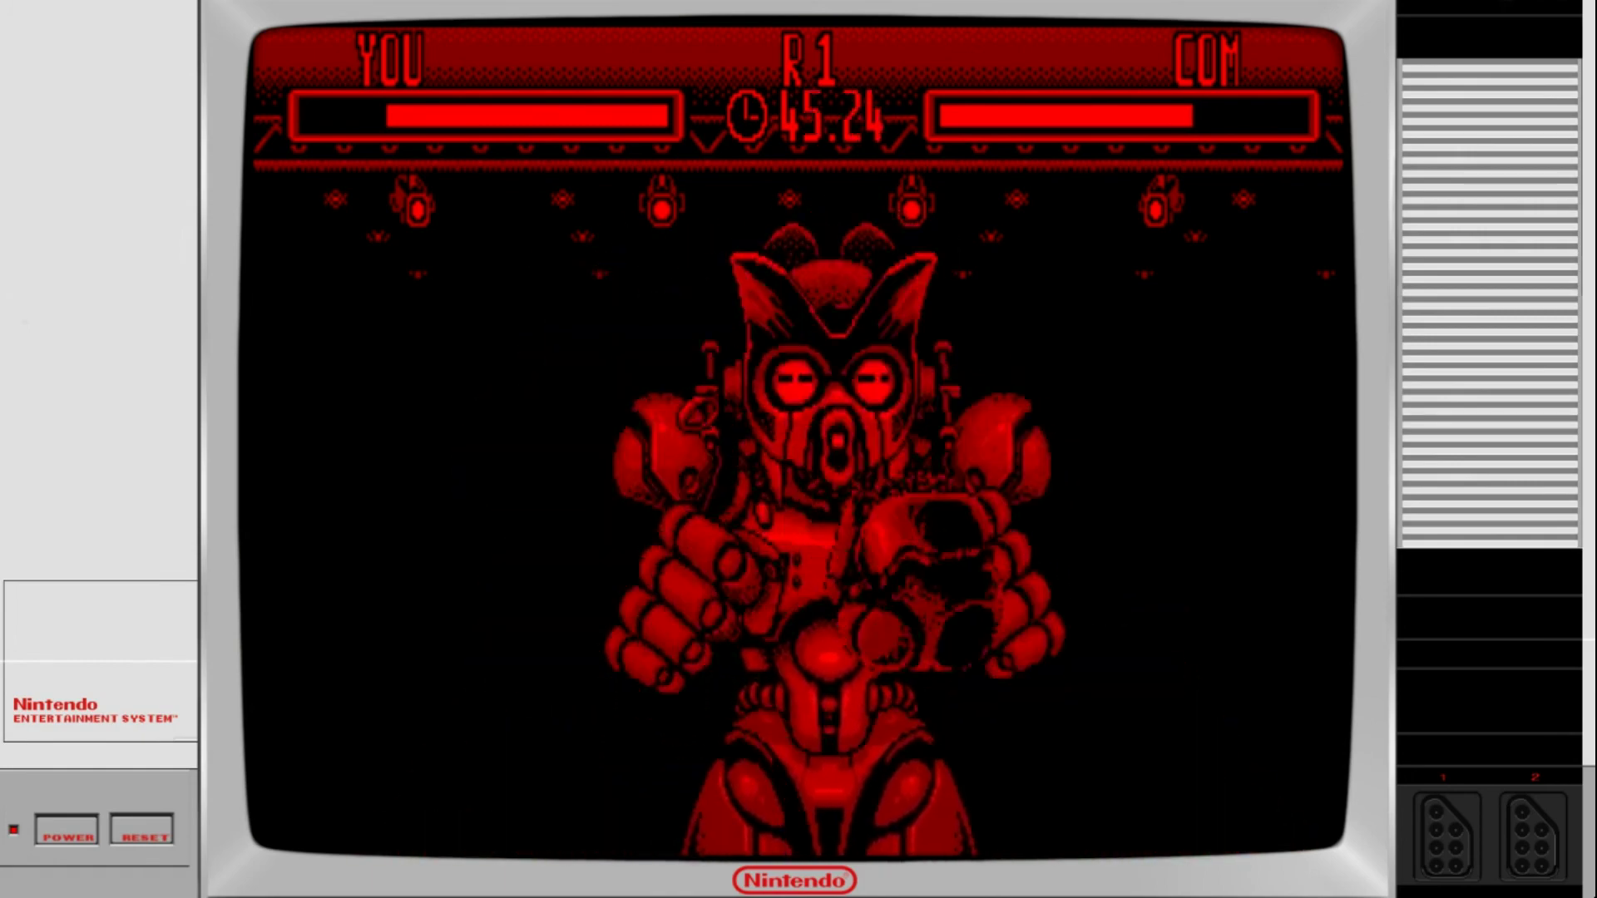
pyautogui.press('x')
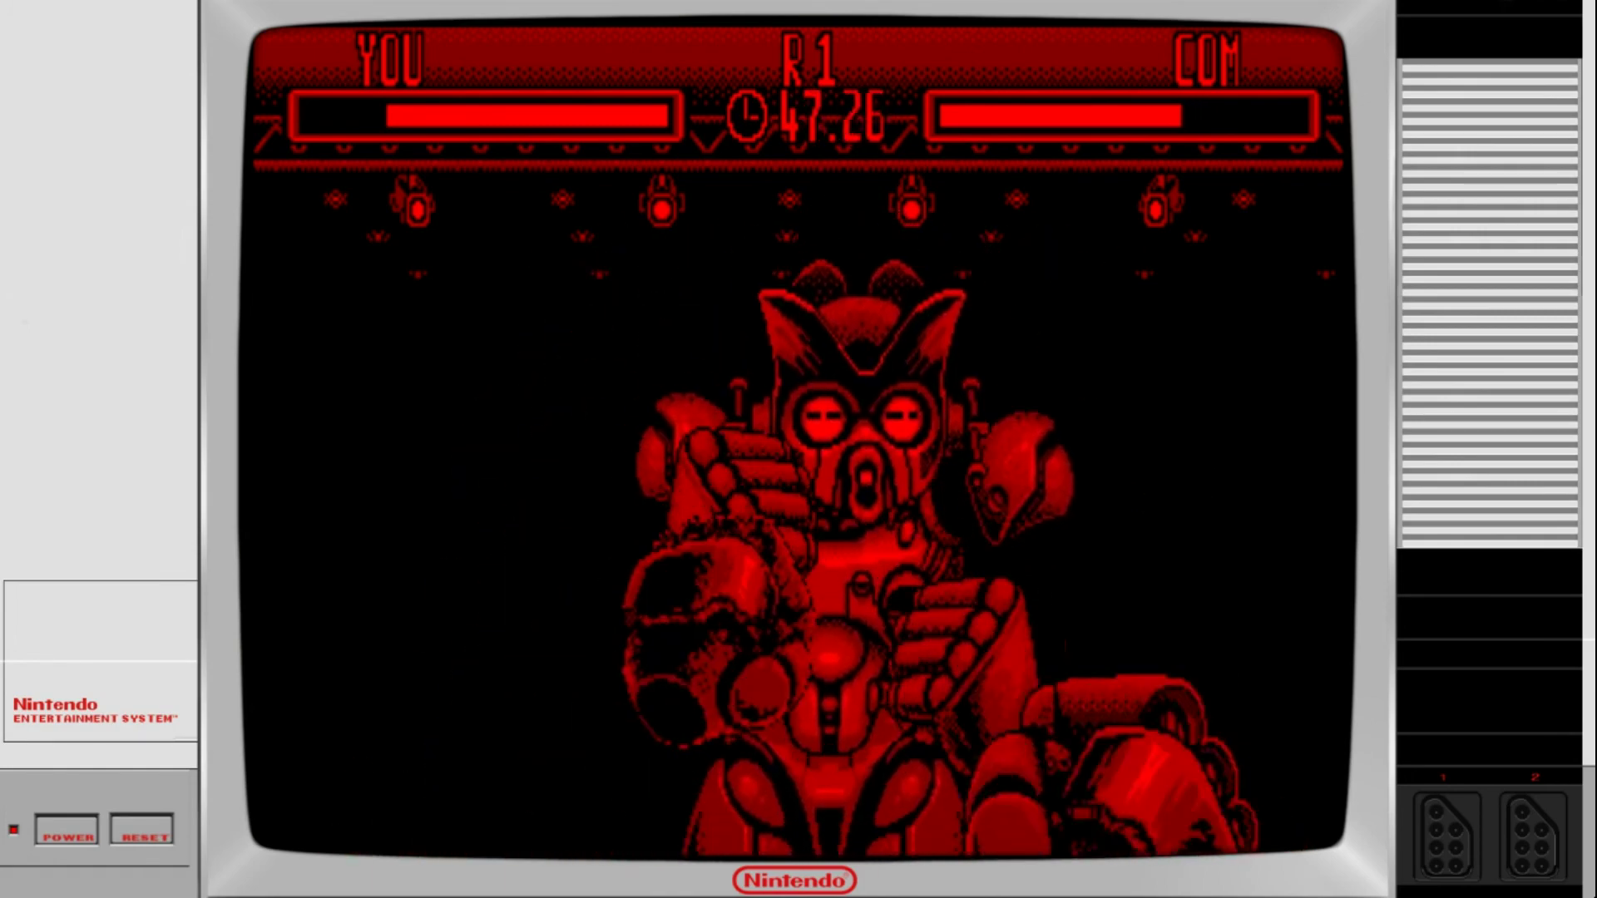
pyautogui.press('x')
pyautogui.press('x')
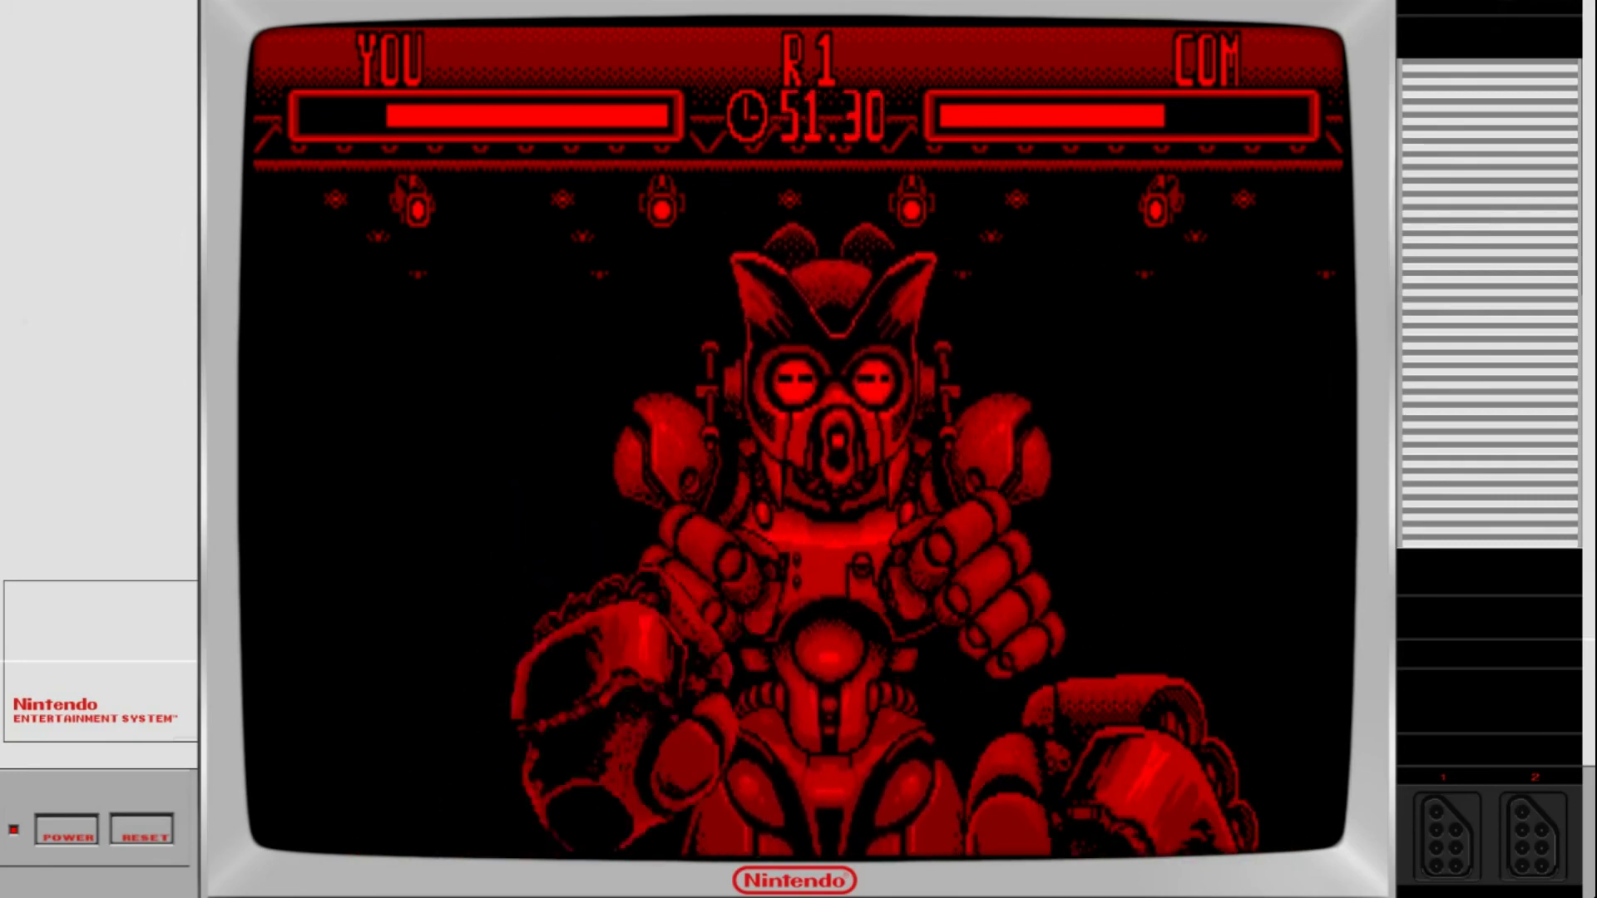
pyautogui.press('x')
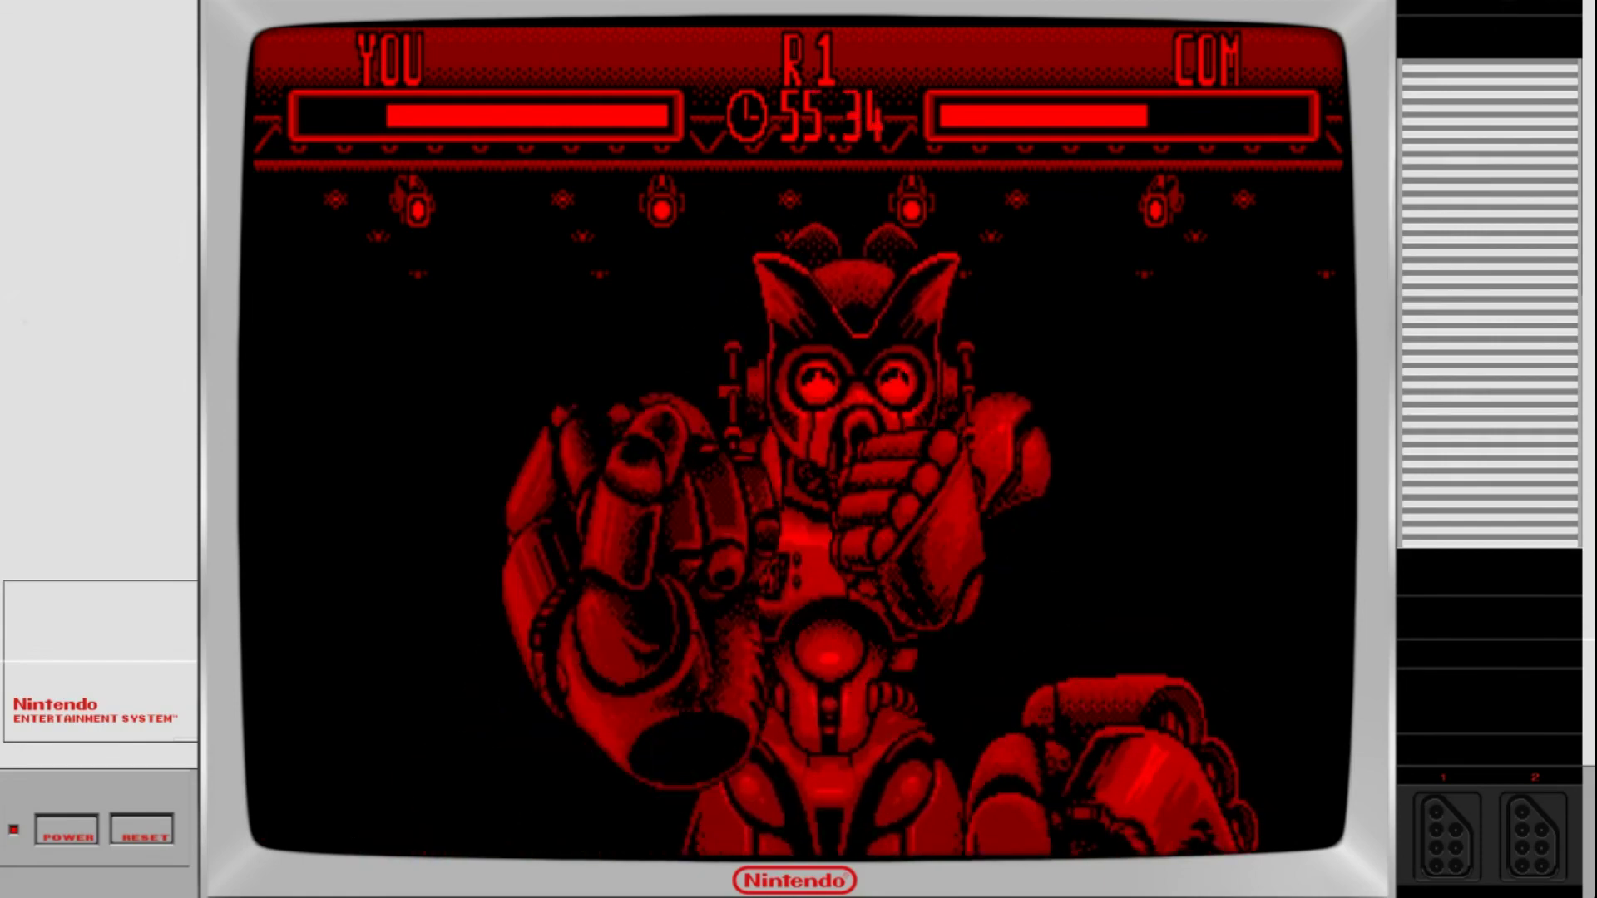
pyautogui.press('z')
pyautogui.press('z')
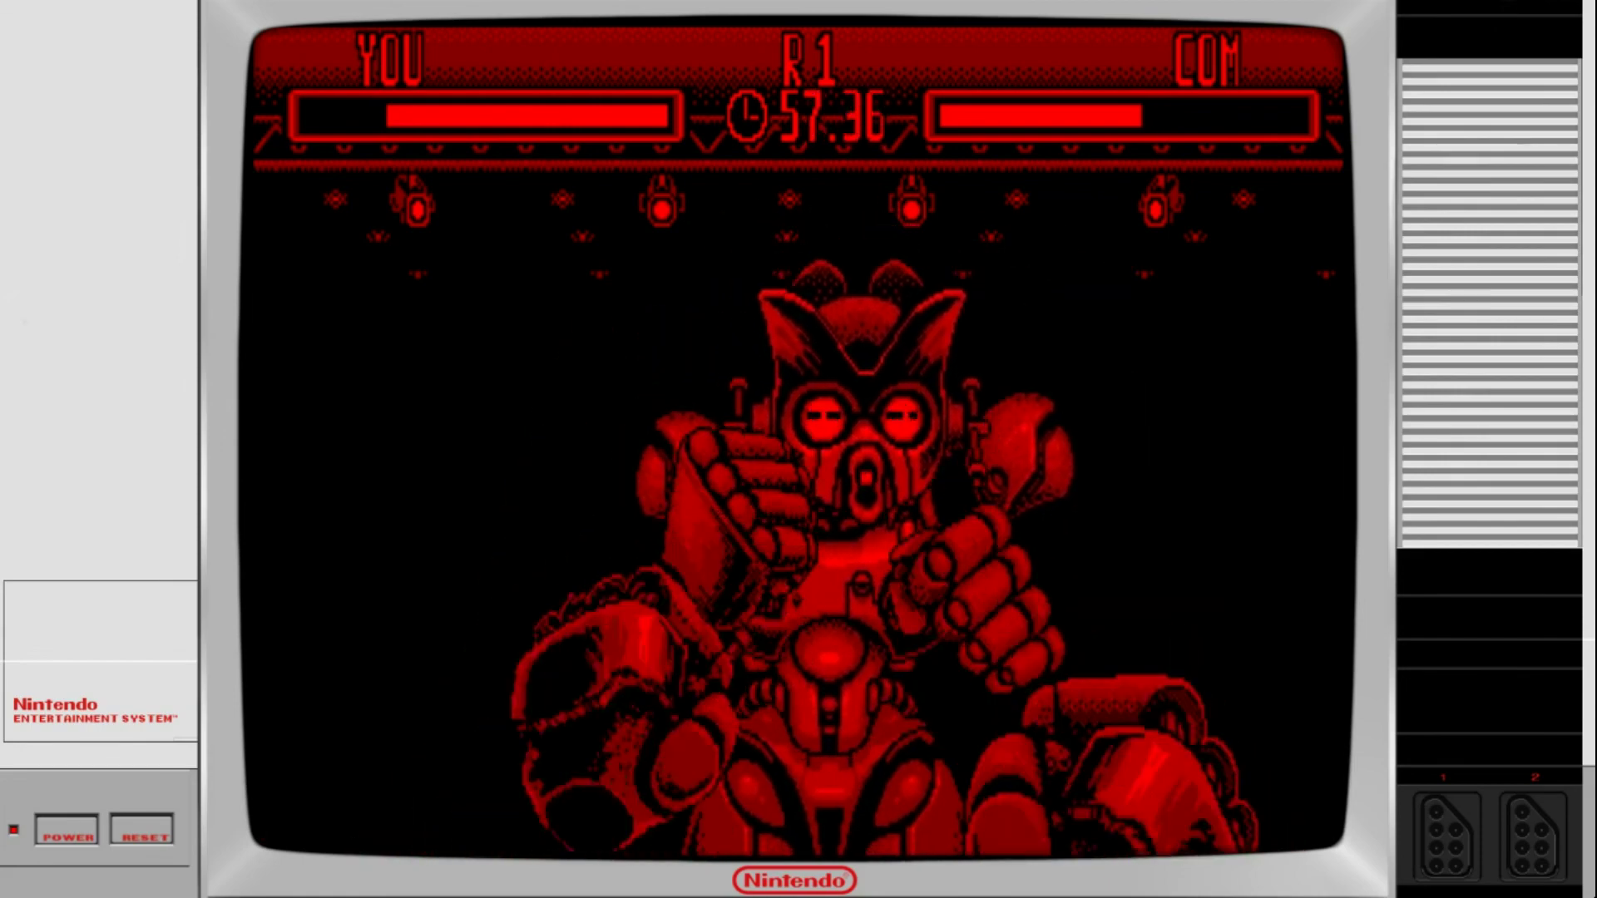